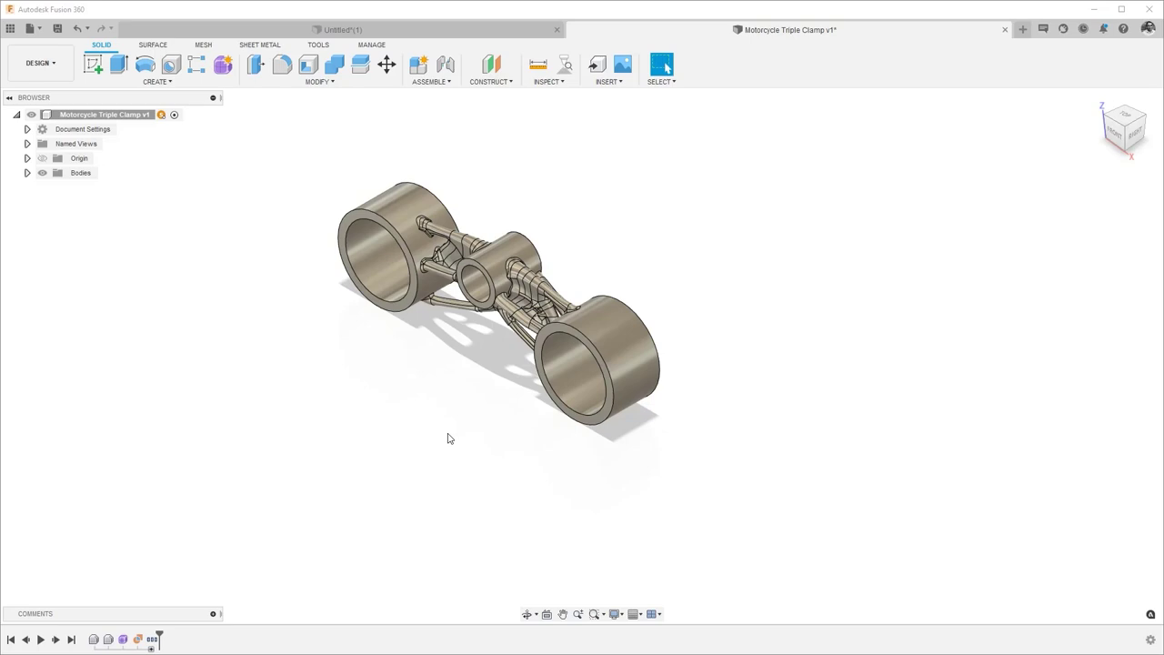
Switch to the Manufacture workspace, create a manufacturing model of the triple clamp and open it for editing.
middle_click_drag(447, 438, 535, 410, "shift")
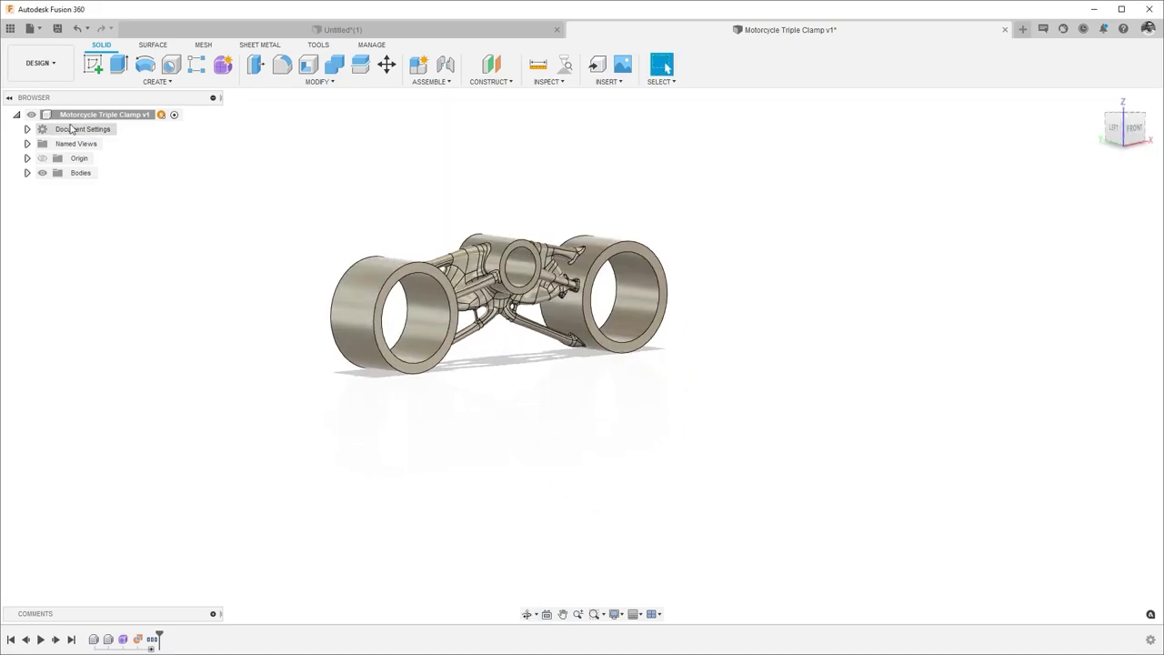
left_click(38, 62)
left_click(47, 196)
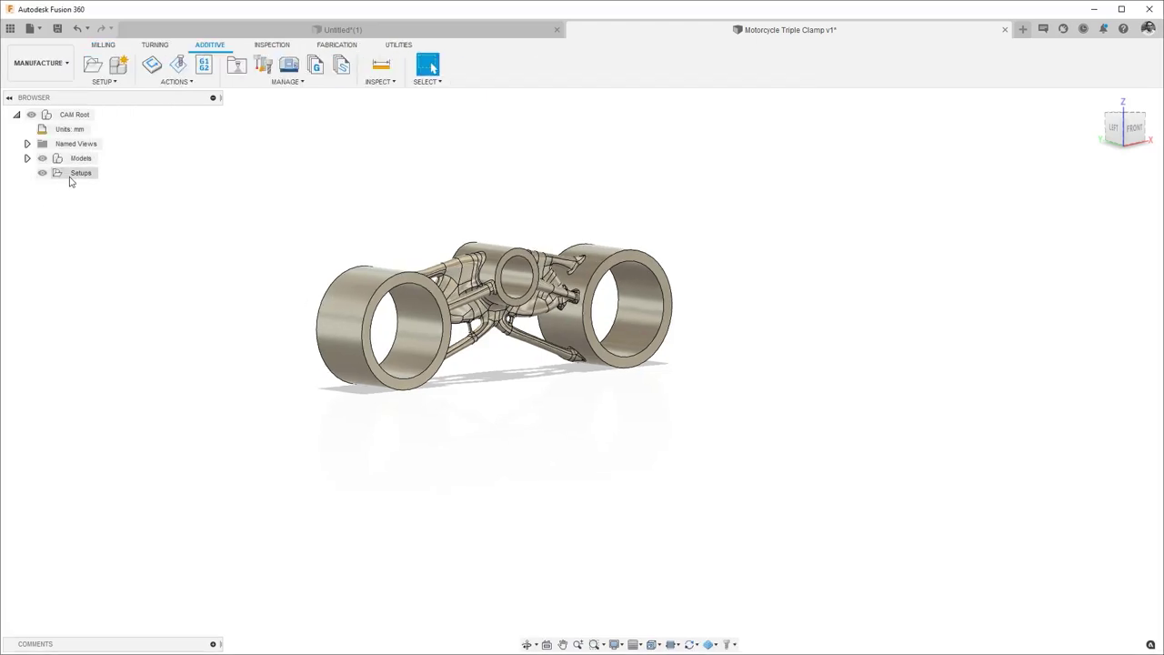
left_click(121, 75)
right_click(138, 192)
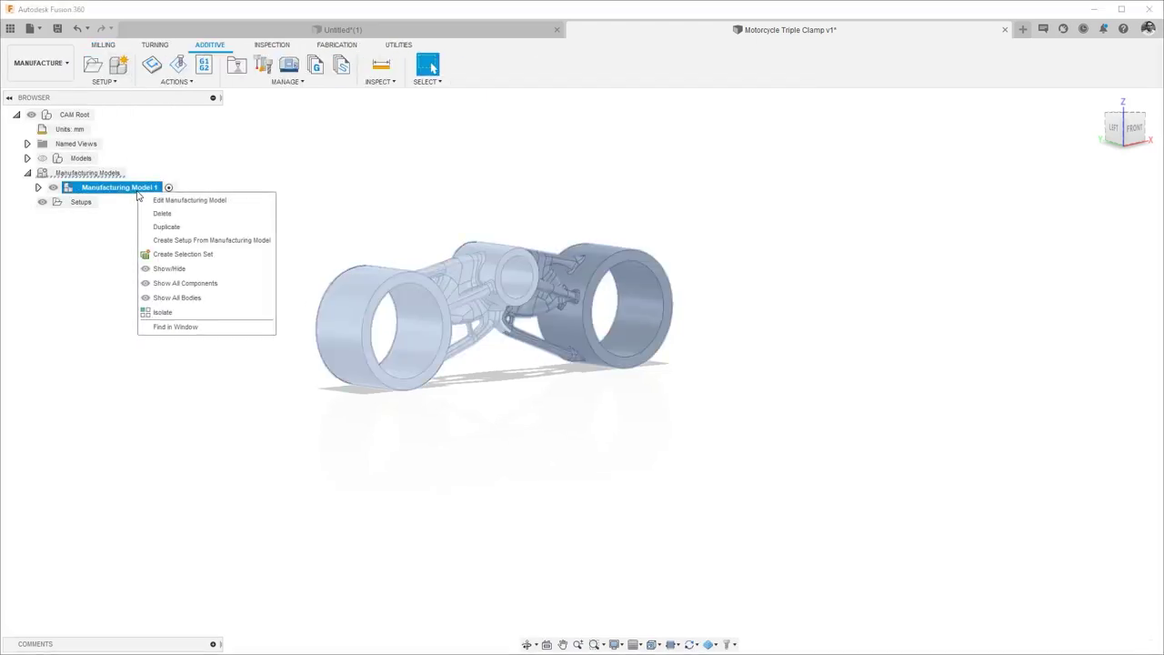
left_click(182, 200)
Rename the triple clamp's solid body as Net.
left_click(27, 173)
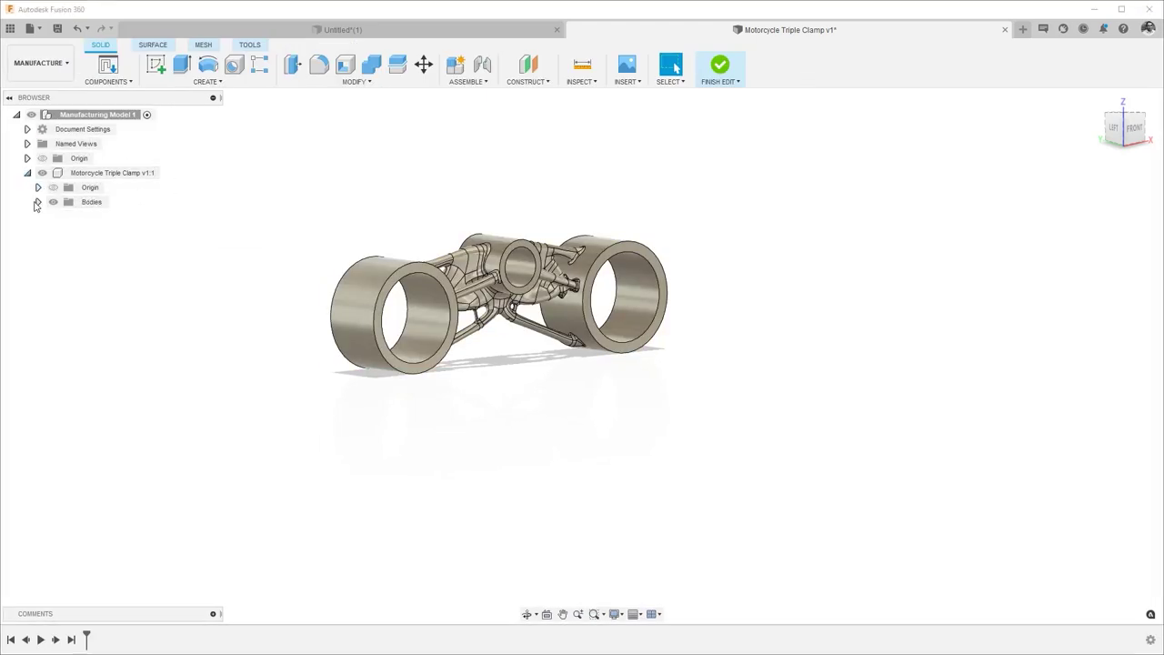
left_click(38, 202)
double_click(89, 219)
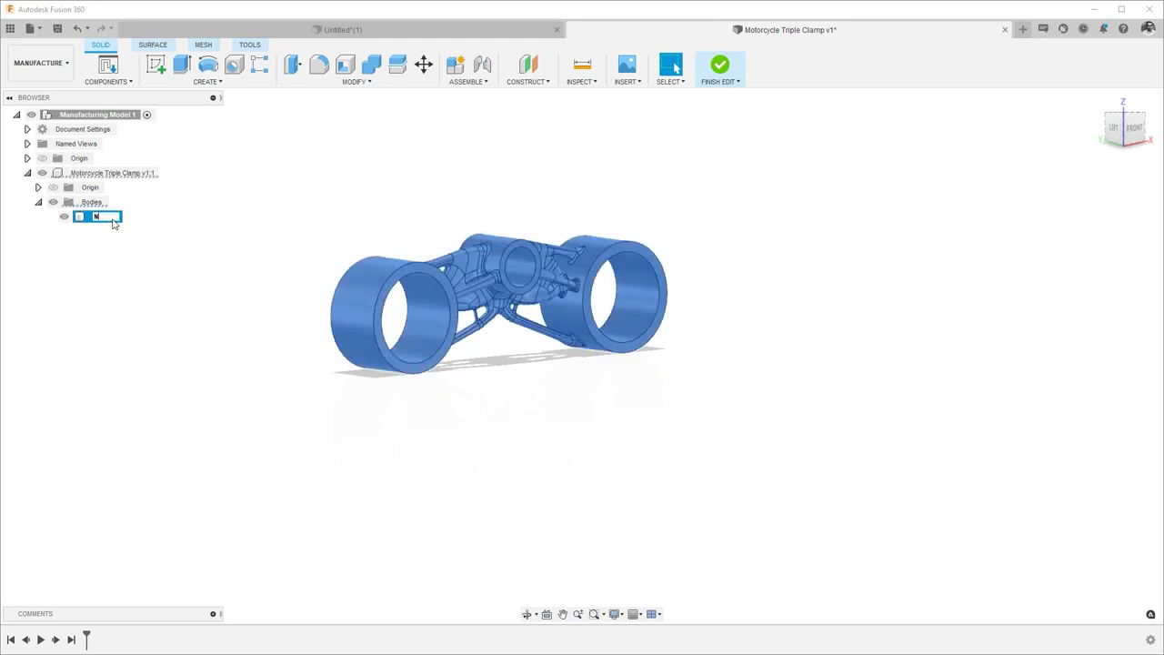
type("Net")
left_click(165, 222)
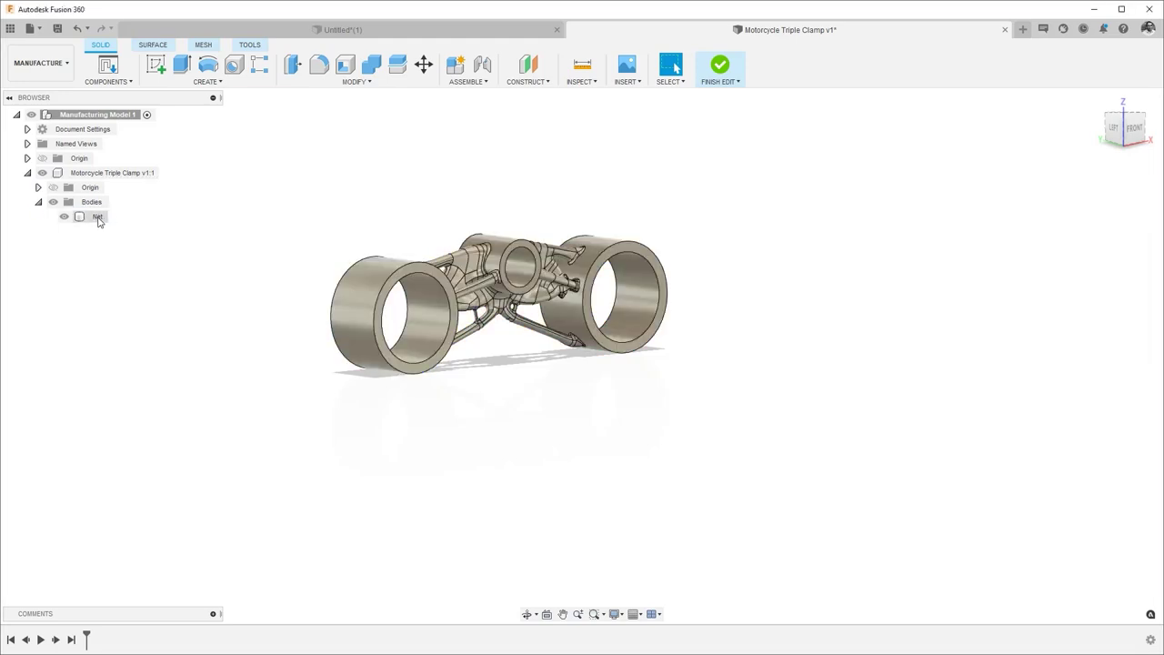
Activate the Motorcycle Triple Clamp component and paste a copy of the Net body in place.
left_click(99, 222)
left_click(150, 173)
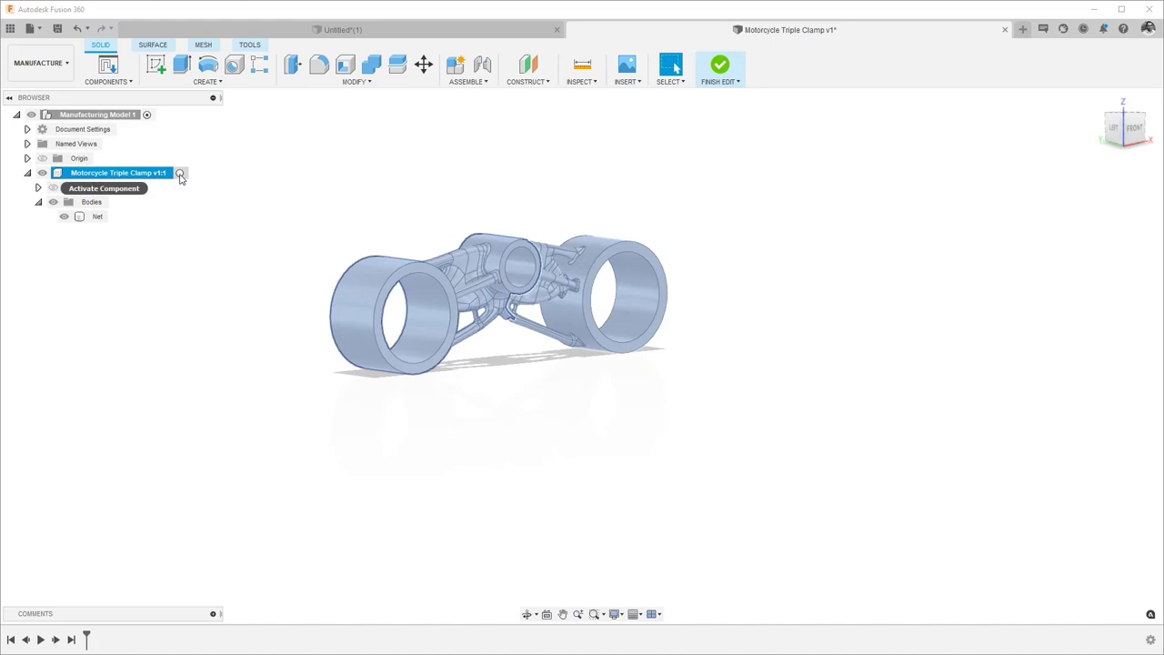
left_click(97, 218)
key("ctrl+c")
key("ctrl+v")
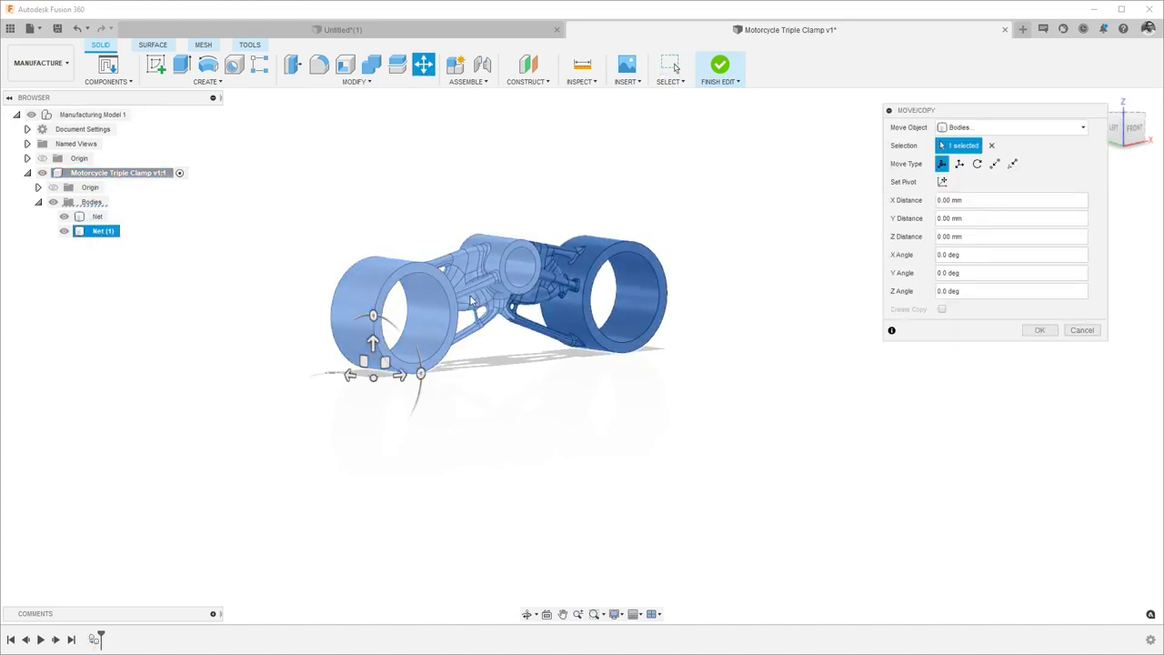
left_click(1039, 330)
Rename the copied body as Near Net and hide the Net body.
double_click(105, 232)
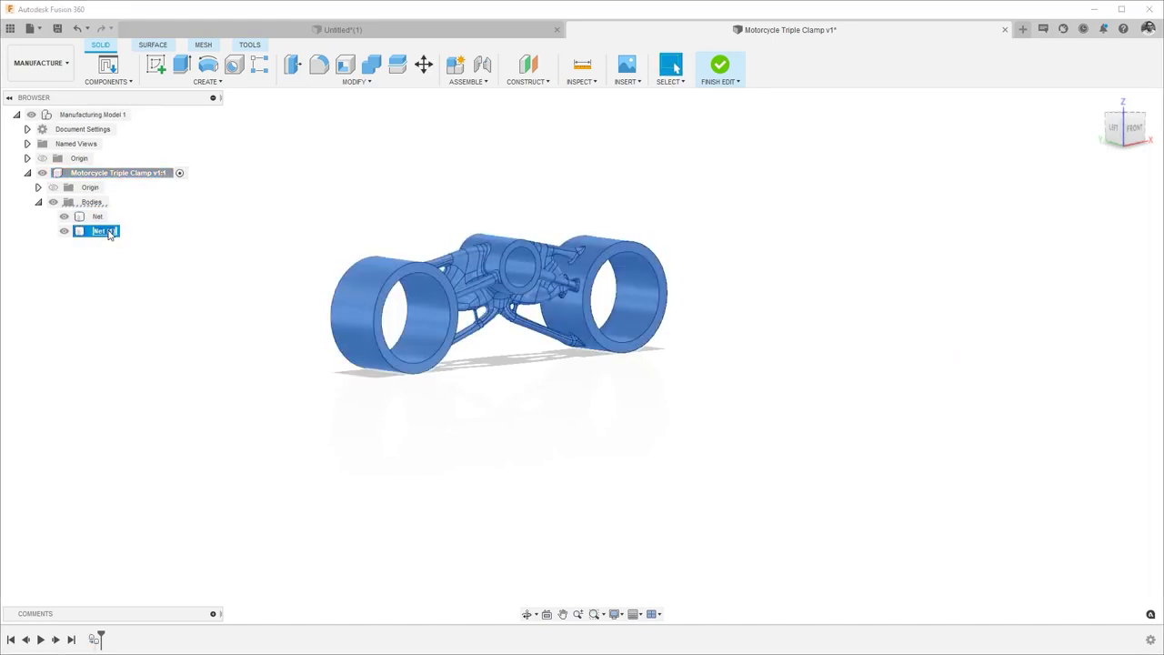
left_click(173, 240)
left_click(64, 216)
Offset the three bore faces of the Near Net body by 5 mm to add machining stock inside the holes.
left_click(427, 318)
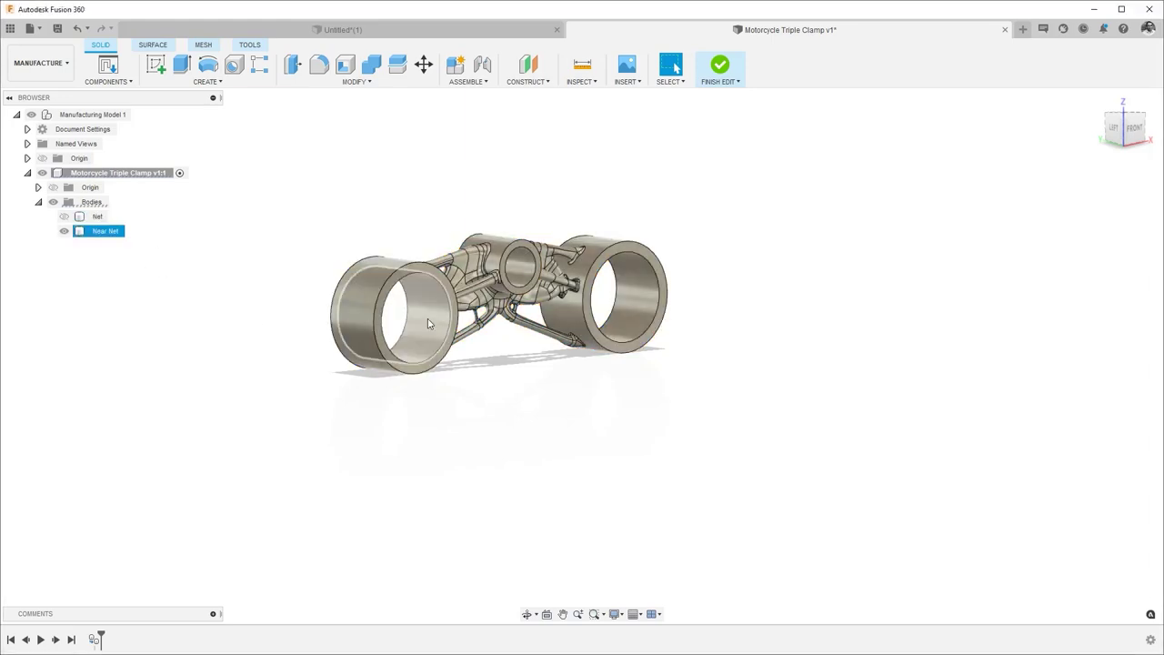
right_click(638, 294)
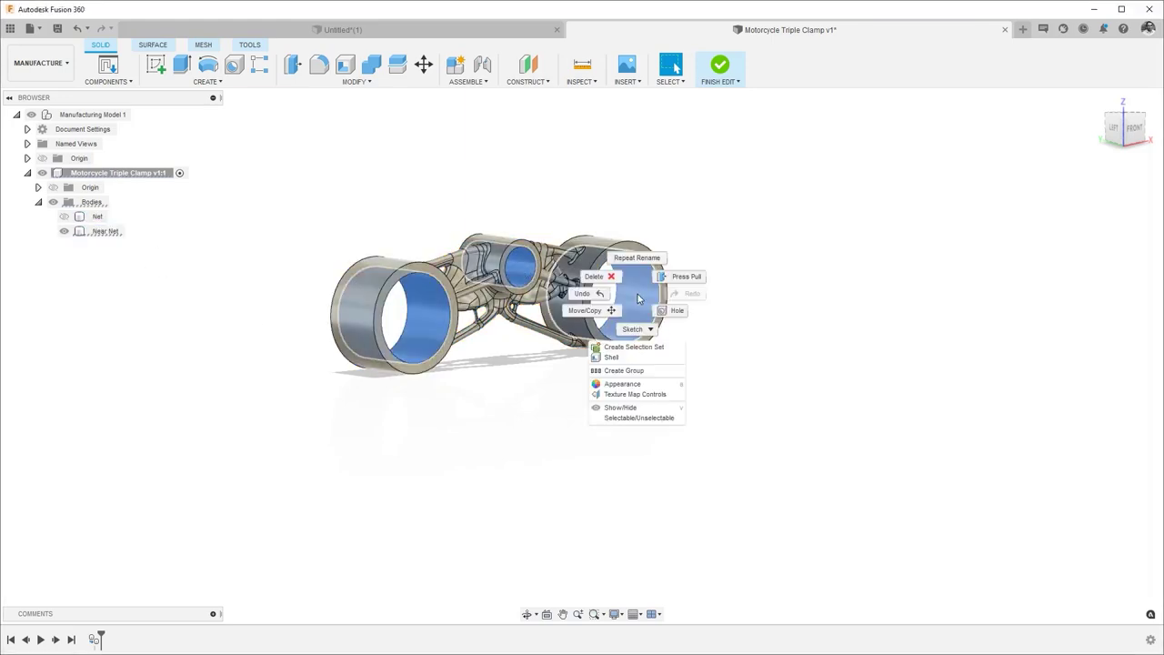
left_click(686, 276)
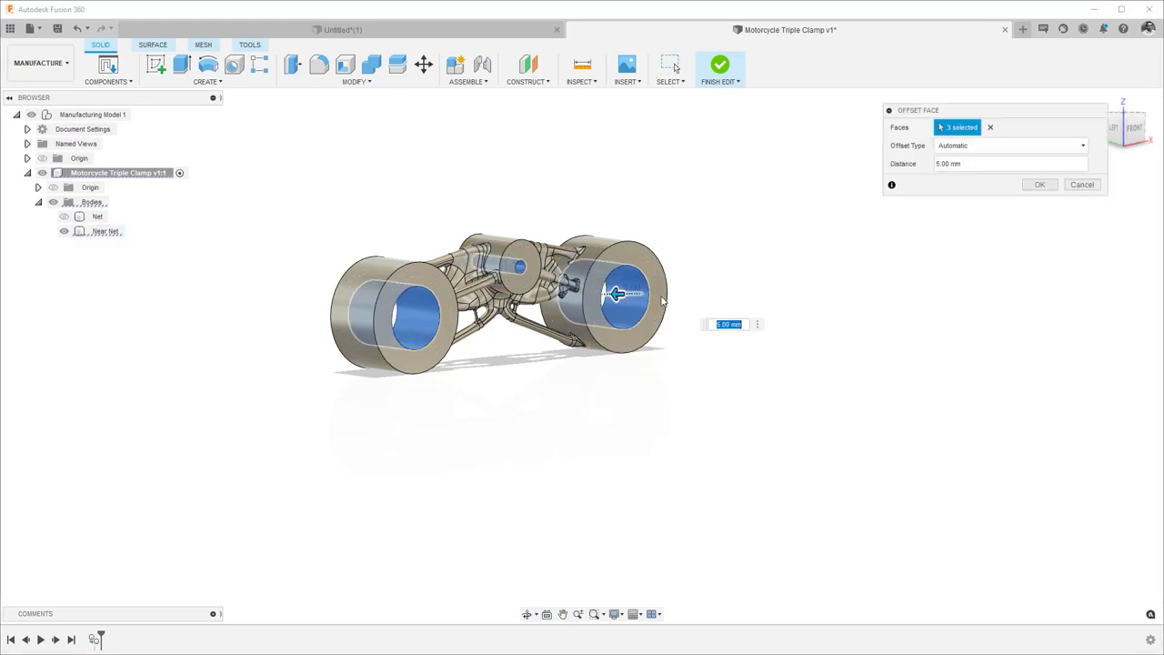
left_click(1039, 185)
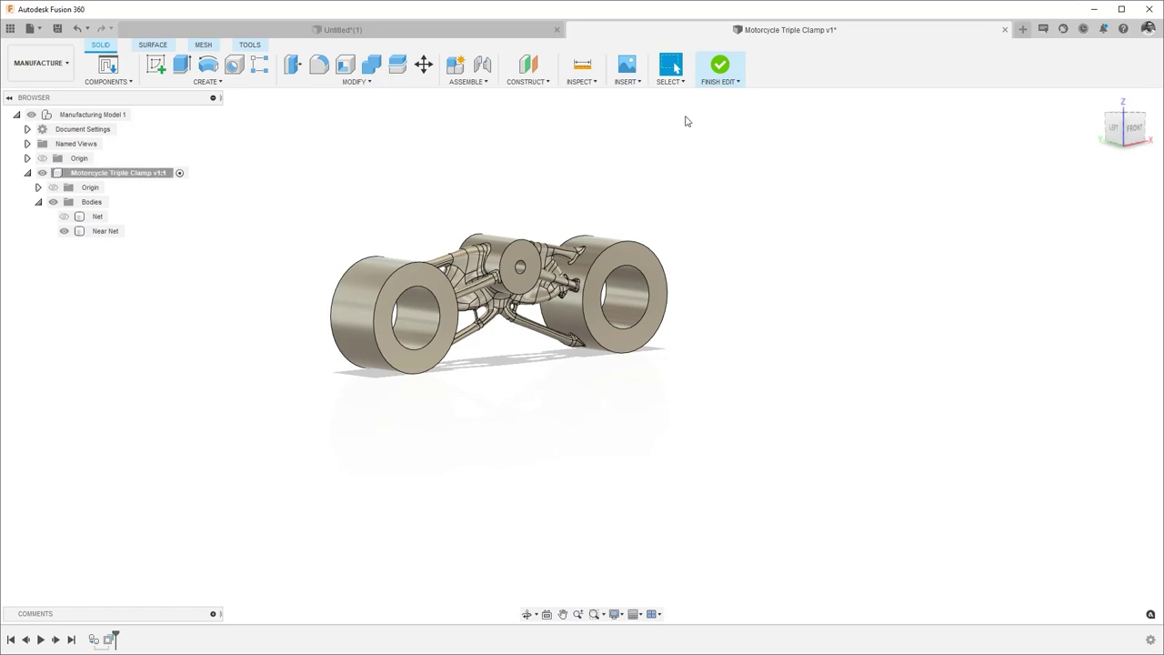
Finish editing the manufacturing model and rename it as Additive.
left_click(719, 66)
left_click(145, 188)
left_click(146, 189)
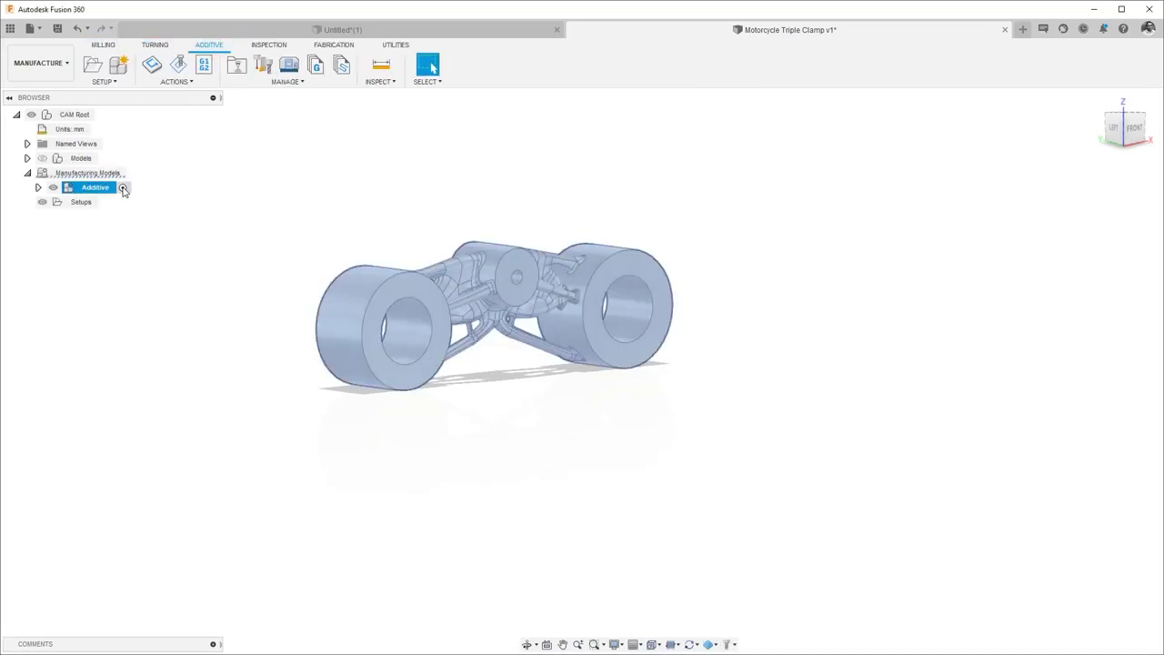
Duplicate the Additive manufacturing model and rename the copy as Milling.
right_click(100, 188)
left_click(142, 228)
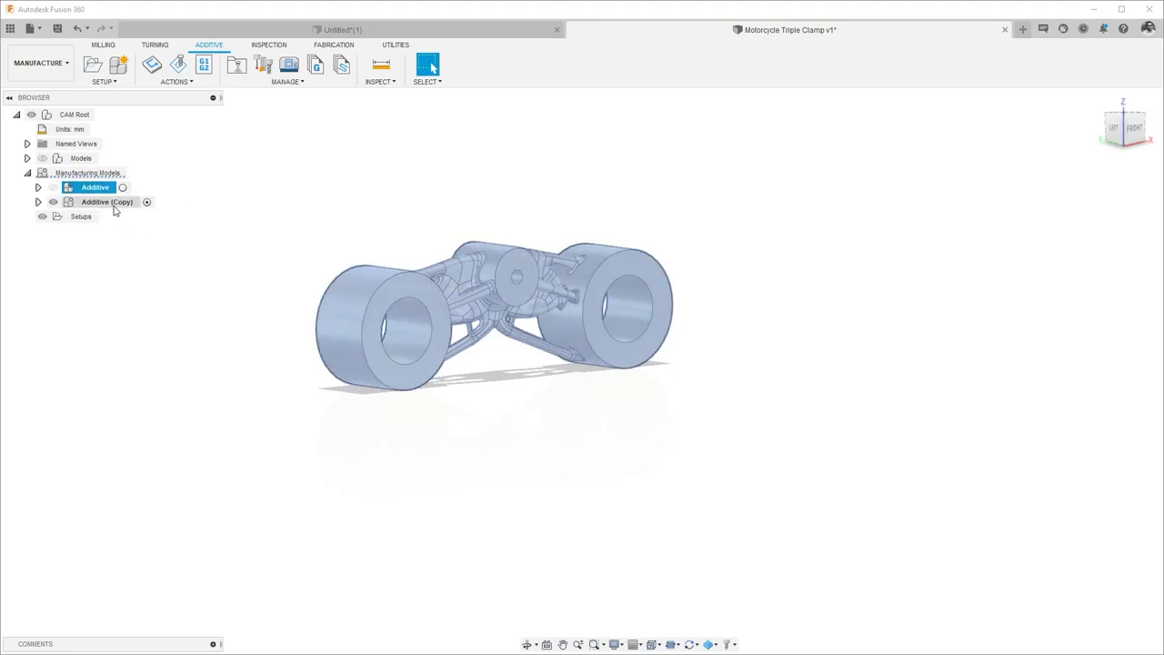
left_click(121, 202)
left_click(122, 202)
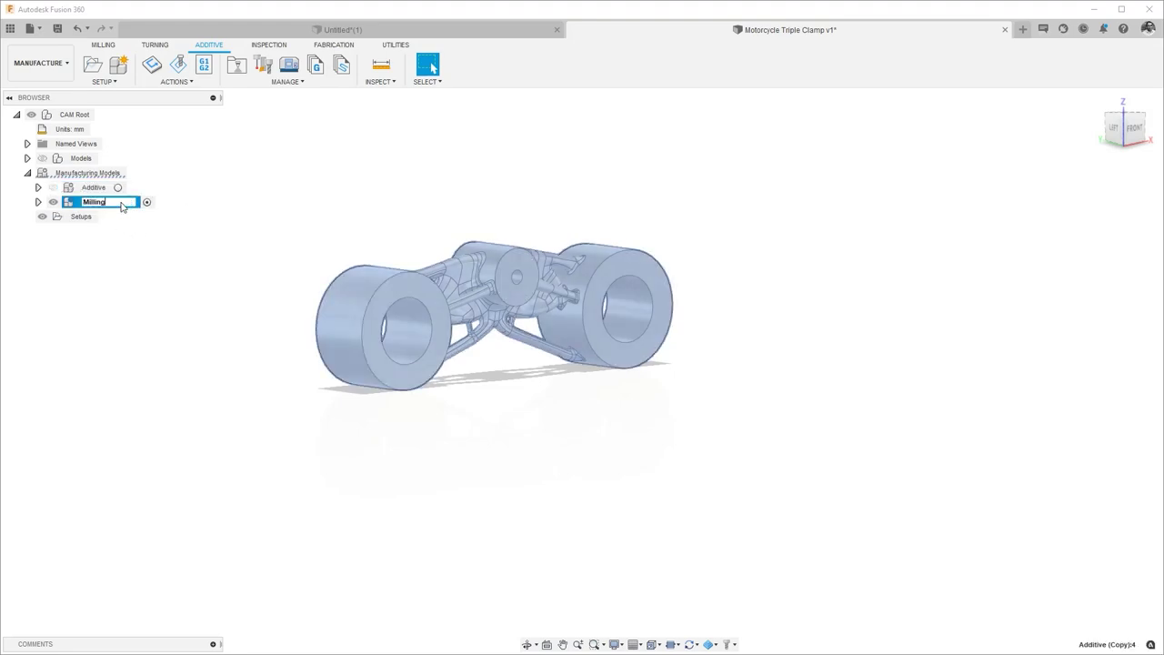
Activate the Additive manufacturing model and start a new additive setup using the Renishaw AM 250 SLM machine.
left_click(118, 188)
left_click(215, 187)
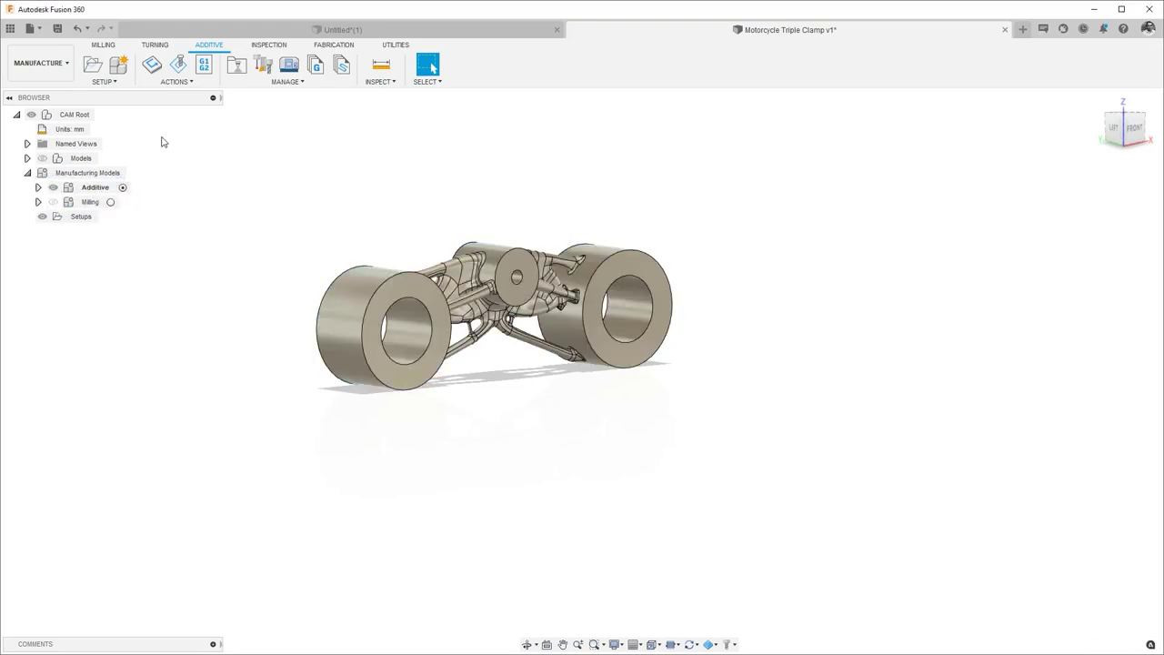
left_click(93, 66)
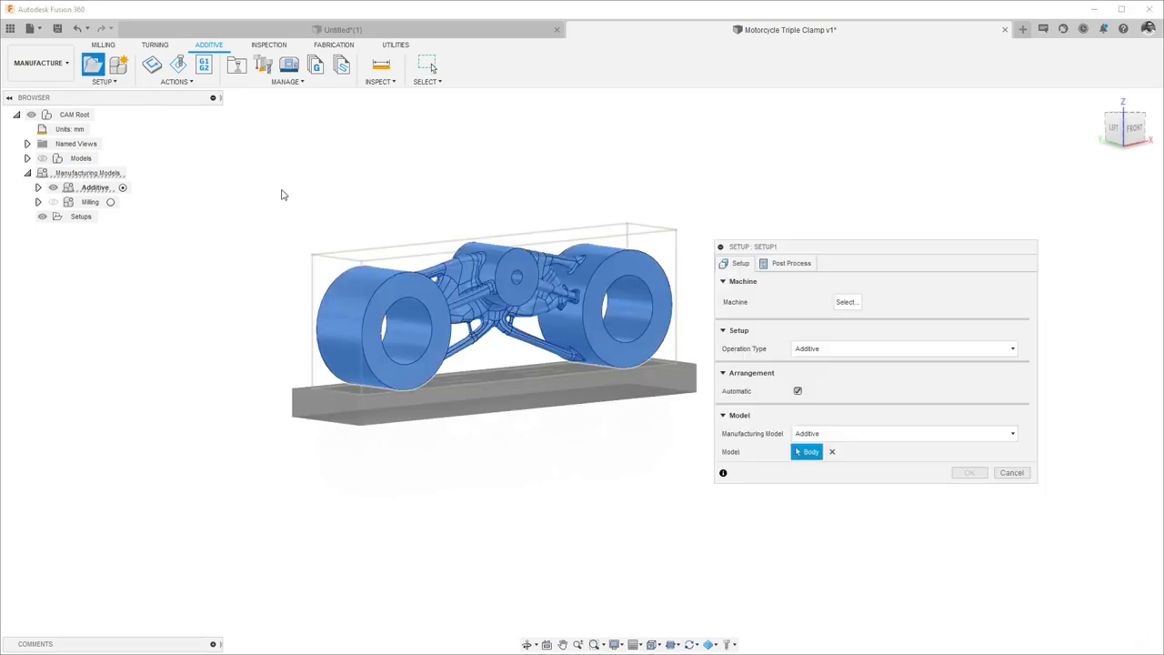
left_click(845, 303)
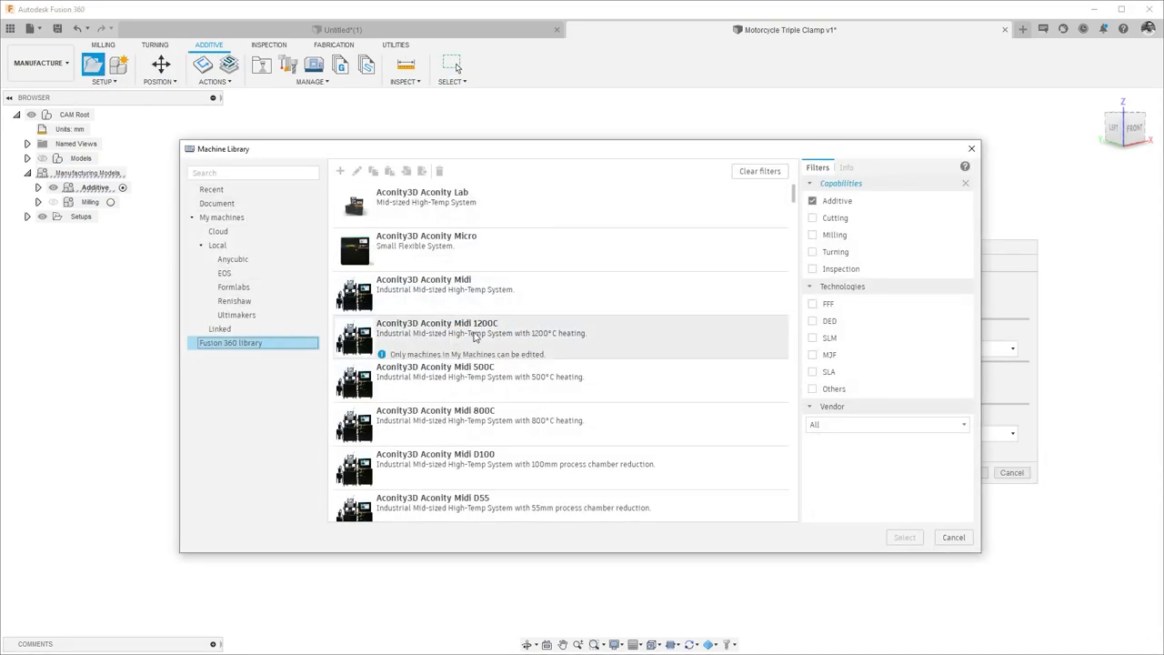
left_click(812, 338)
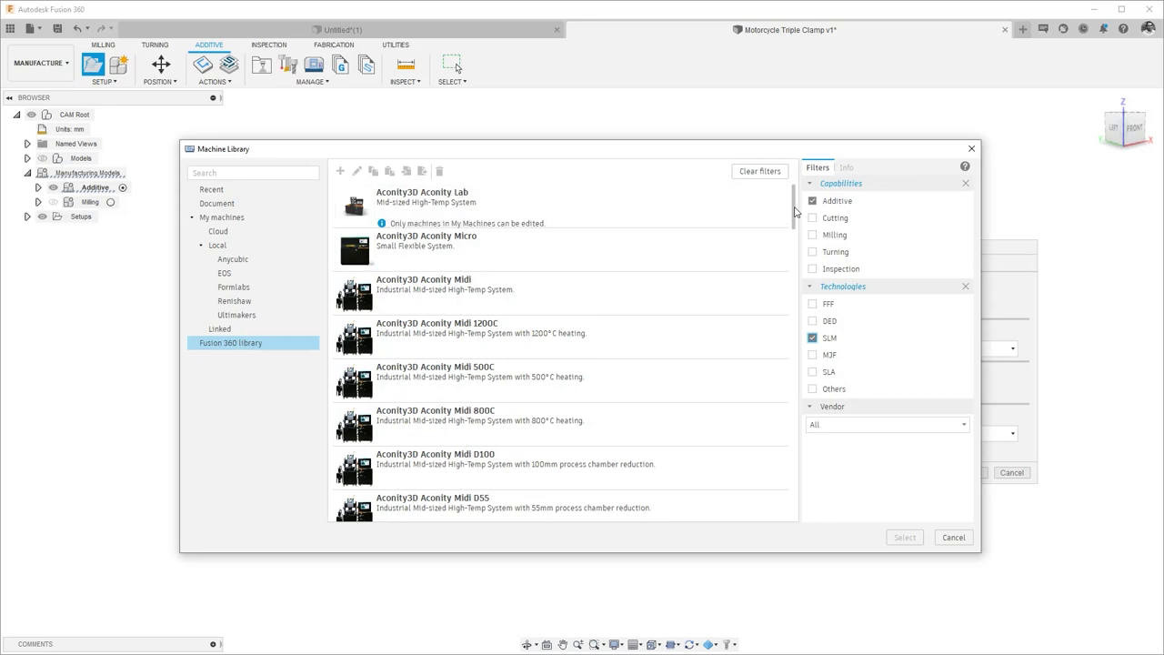
left_click_drag(797, 209, 813, 432)
left_click(546, 246)
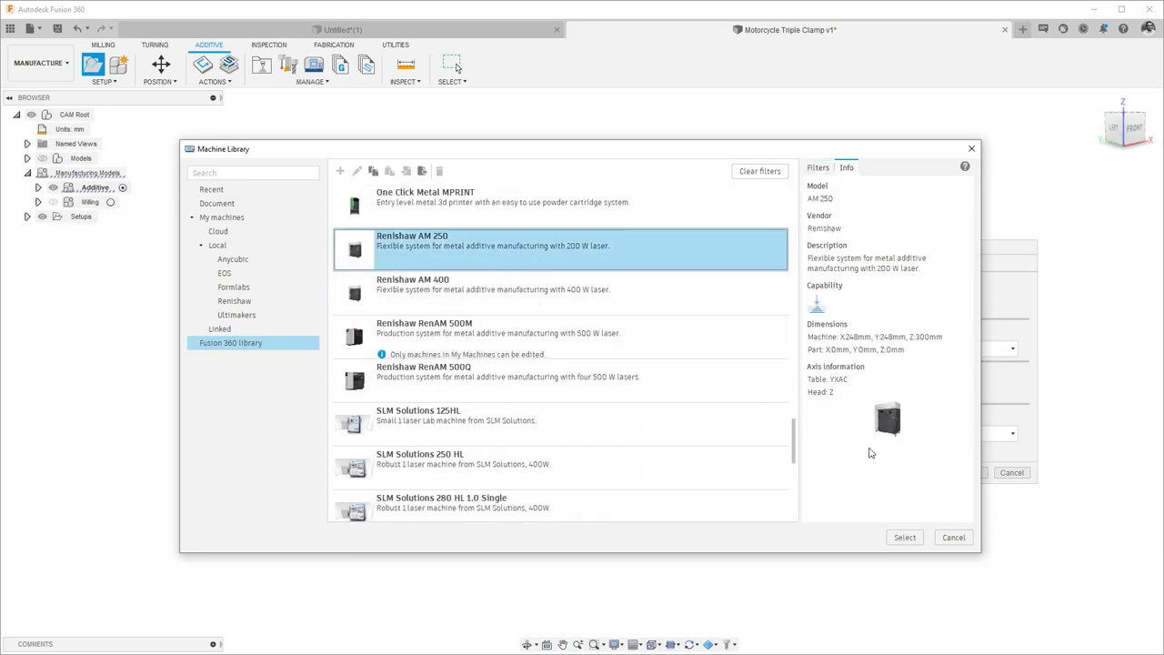
left_click(905, 537)
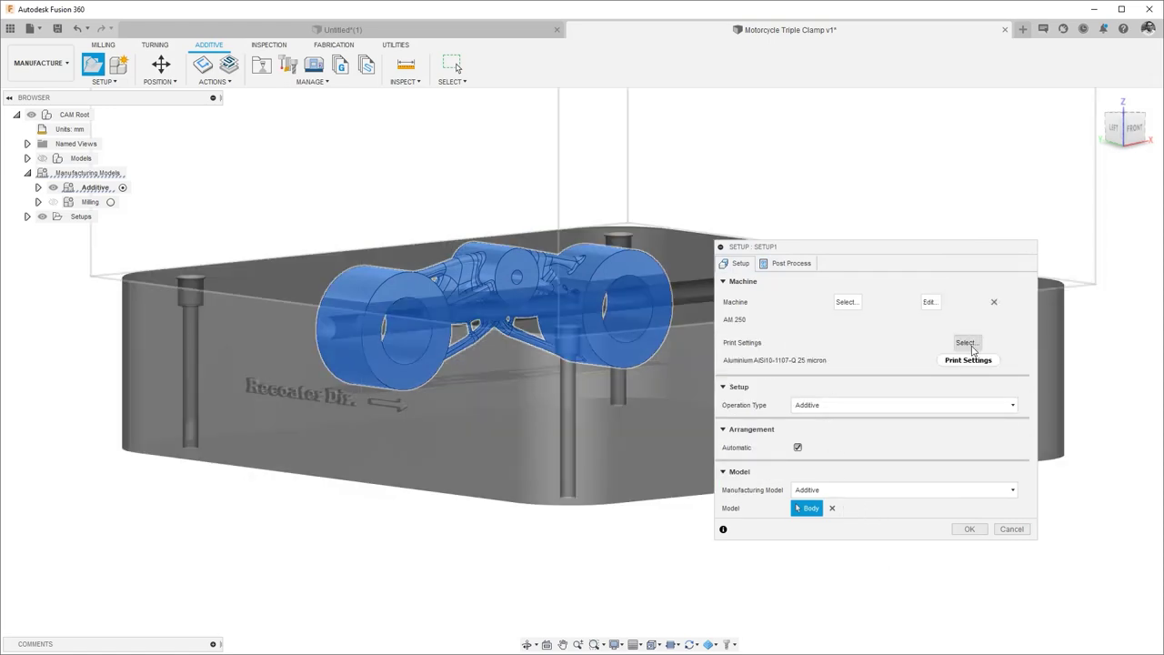
Assign the Inconel In625-1118-Q 60 micron print settings and create the additive setup with the Near Net body.
left_click(968, 345)
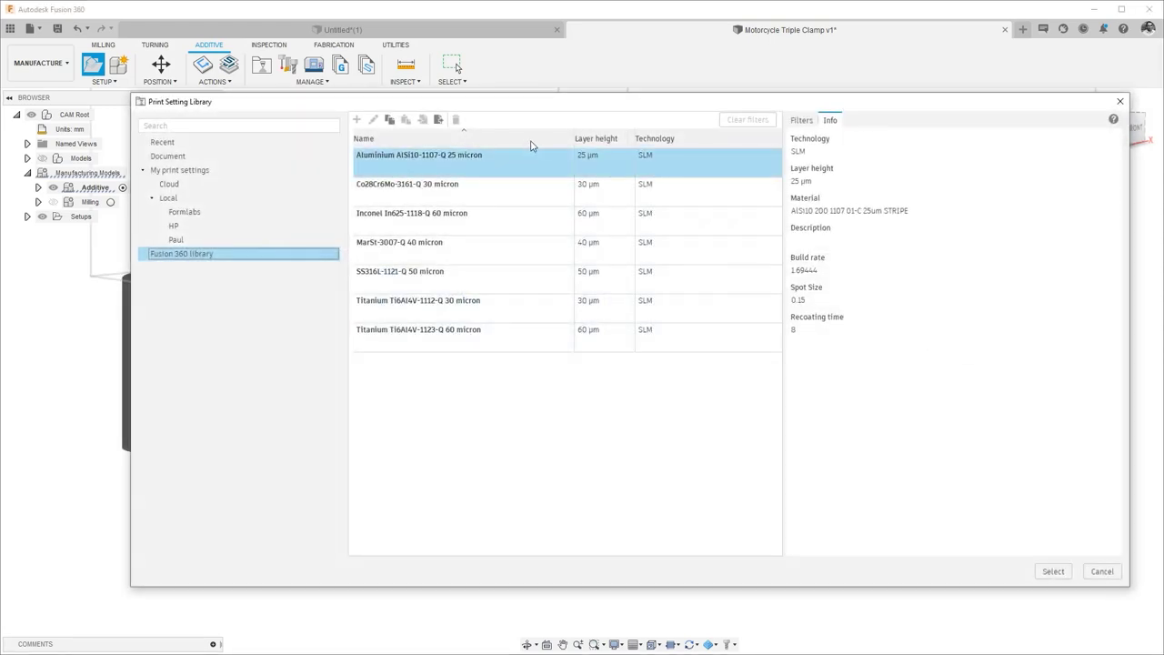
left_click(478, 232)
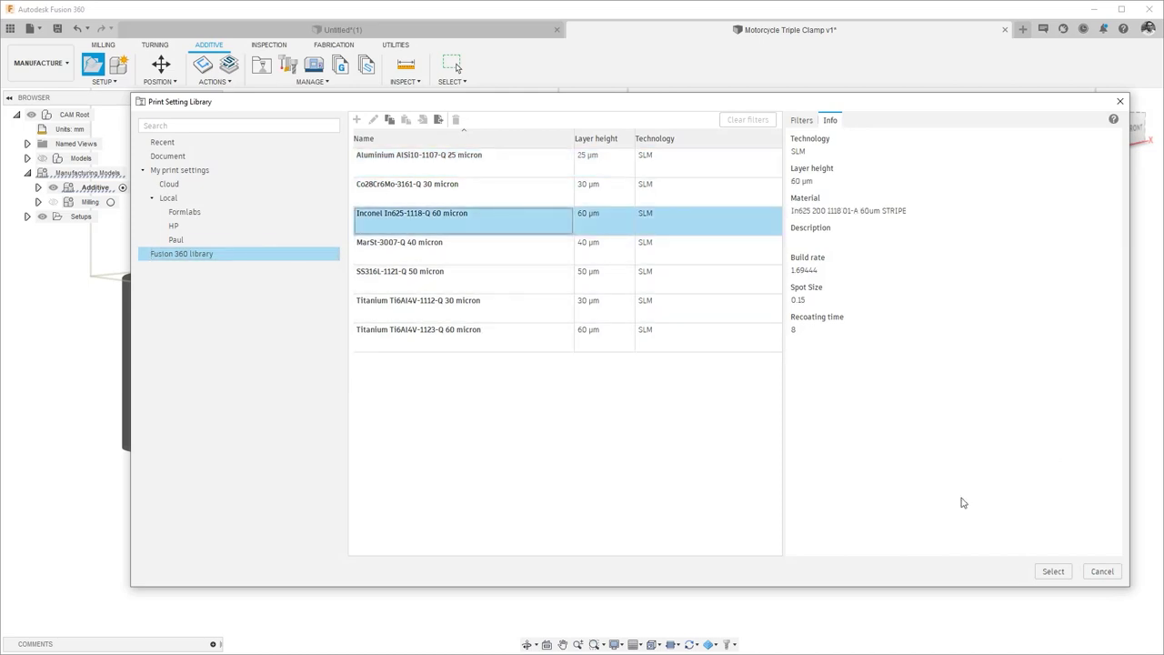
left_click(1045, 570)
left_click(37, 188)
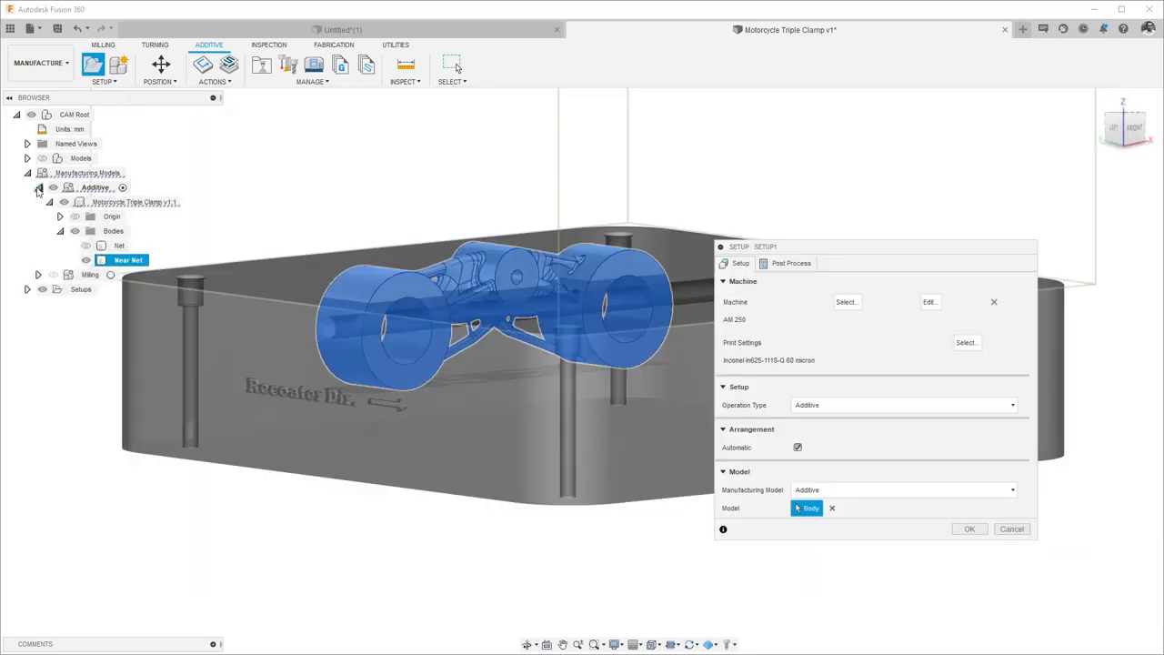
left_click(967, 529)
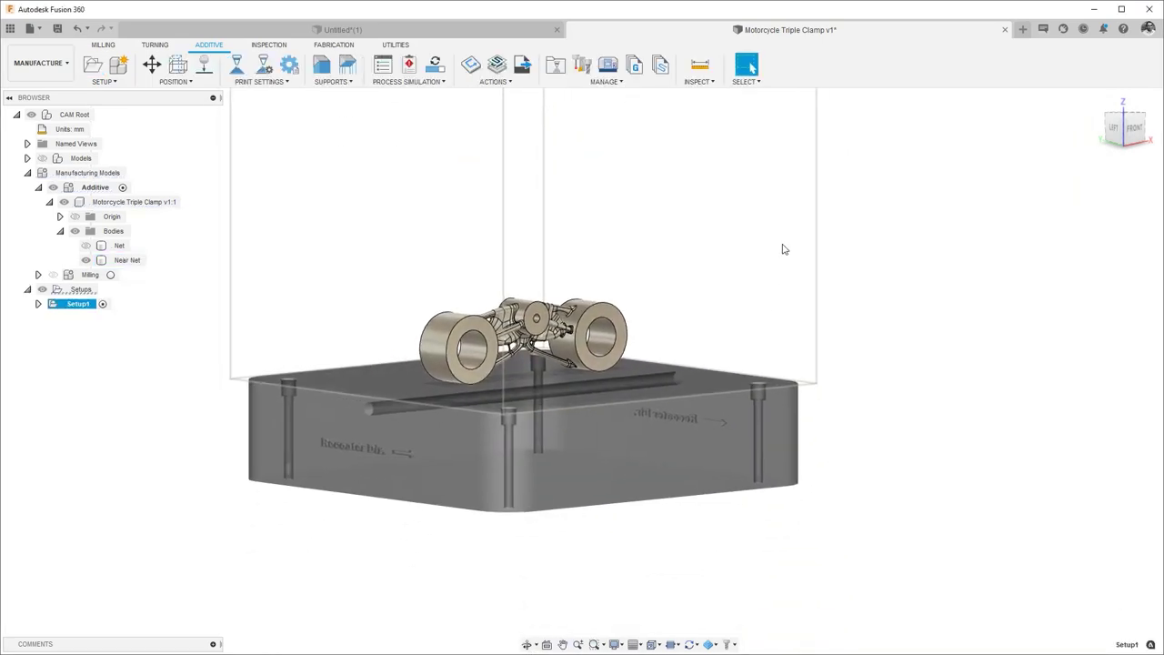
Rotate the triple clamp component -55 degrees about the X axis on the build platform.
mouse_move(836, 285)
middle_mouse_down("shift")
mouse_move(788, 279)
mouse_move(695, 296)
mouse_move(822, 298)
middle_mouse_up("shift")
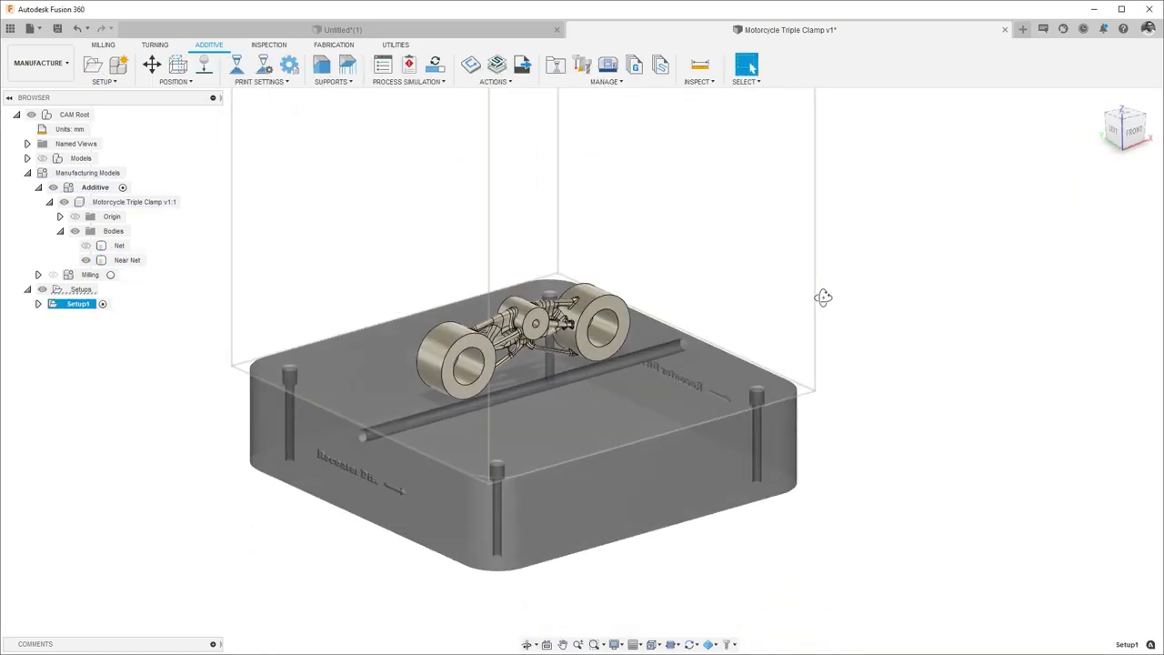
left_click(151, 64)
left_click(527, 313)
left_click_drag(522, 275, 479, 273)
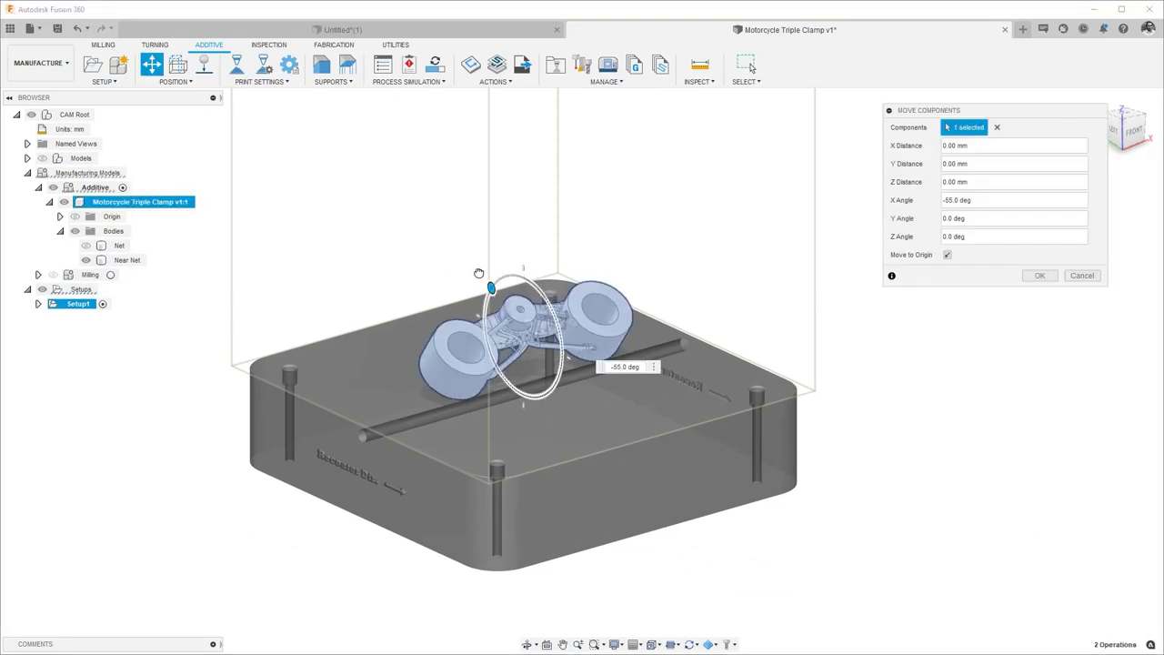
left_click(1039, 274)
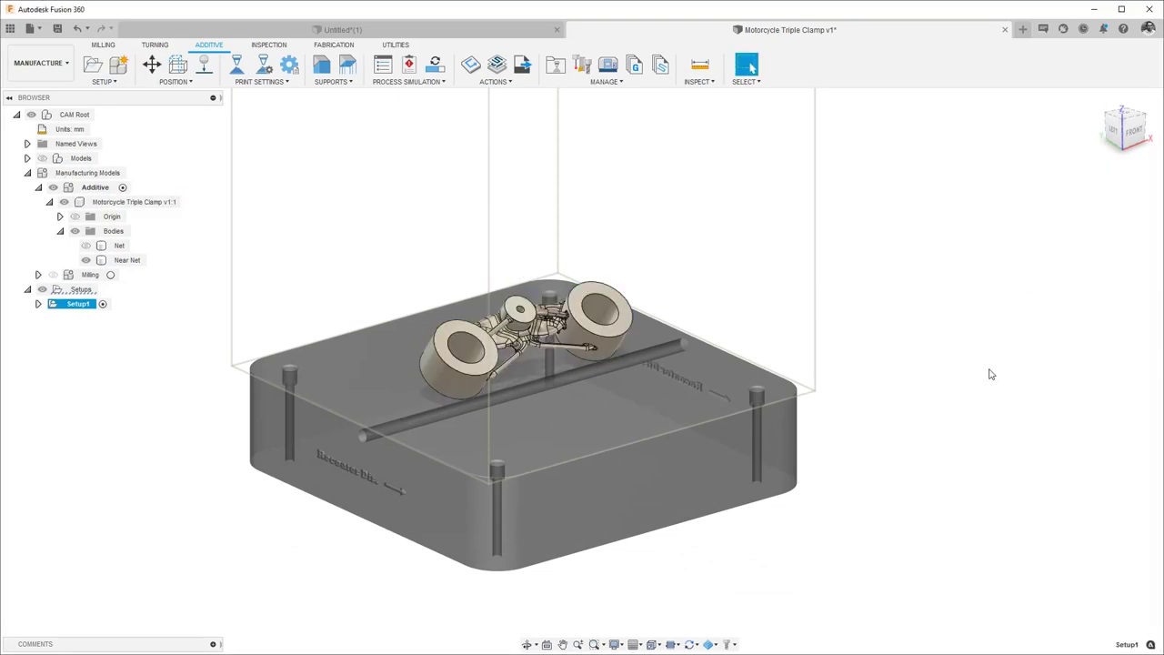
Place the triple clamp on the platform by flat face, using the underside ring face of one large clamp cylinder.
left_click(187, 81)
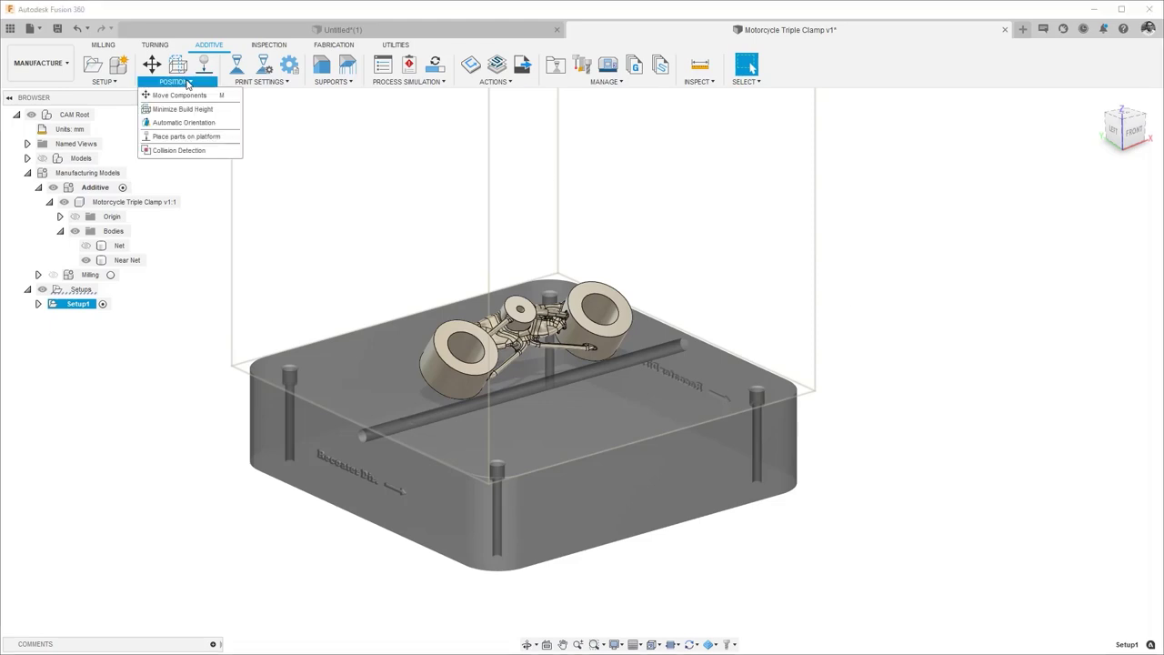
left_click(186, 136)
left_click(558, 333)
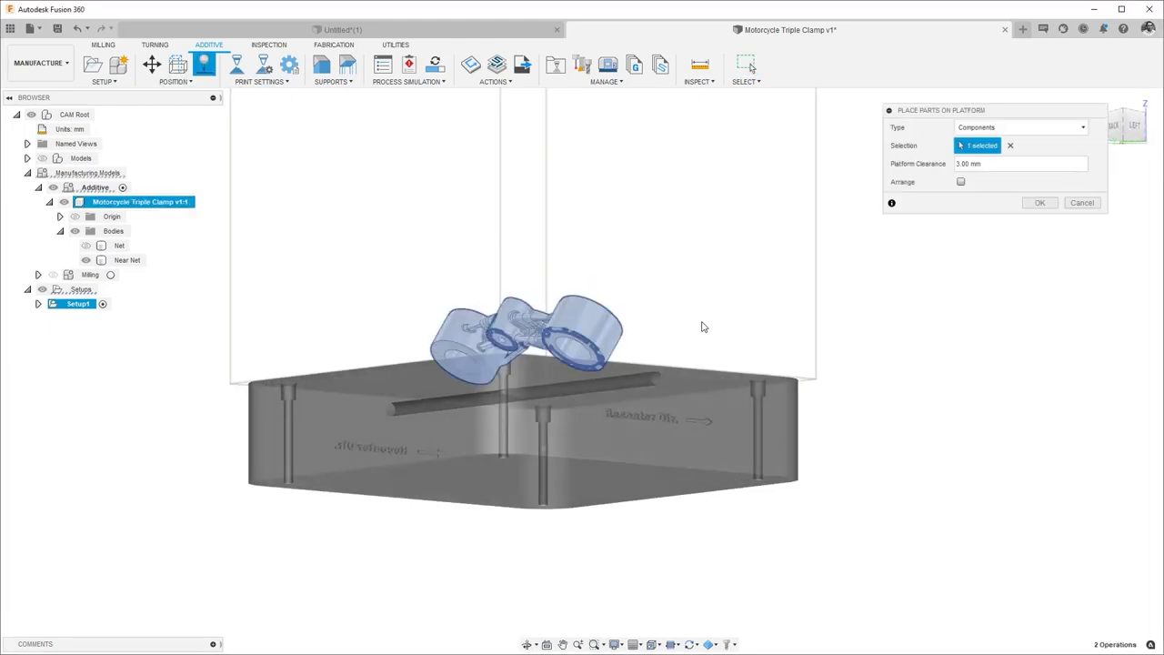
left_click(1034, 128)
left_click(980, 156)
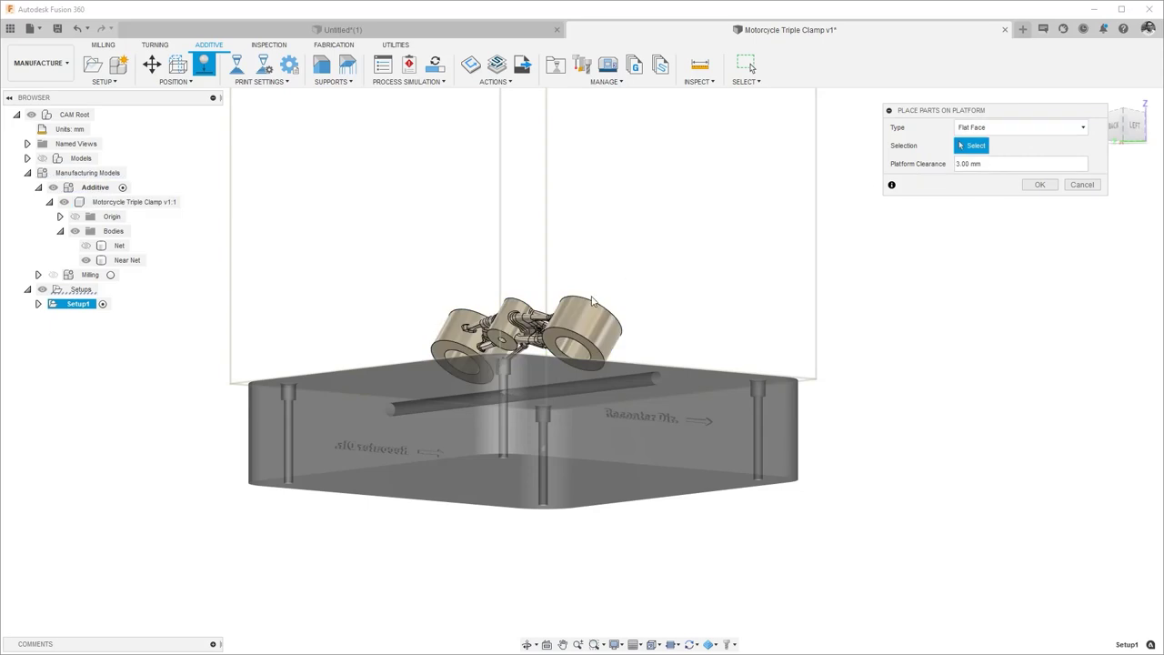
left_click(559, 338)
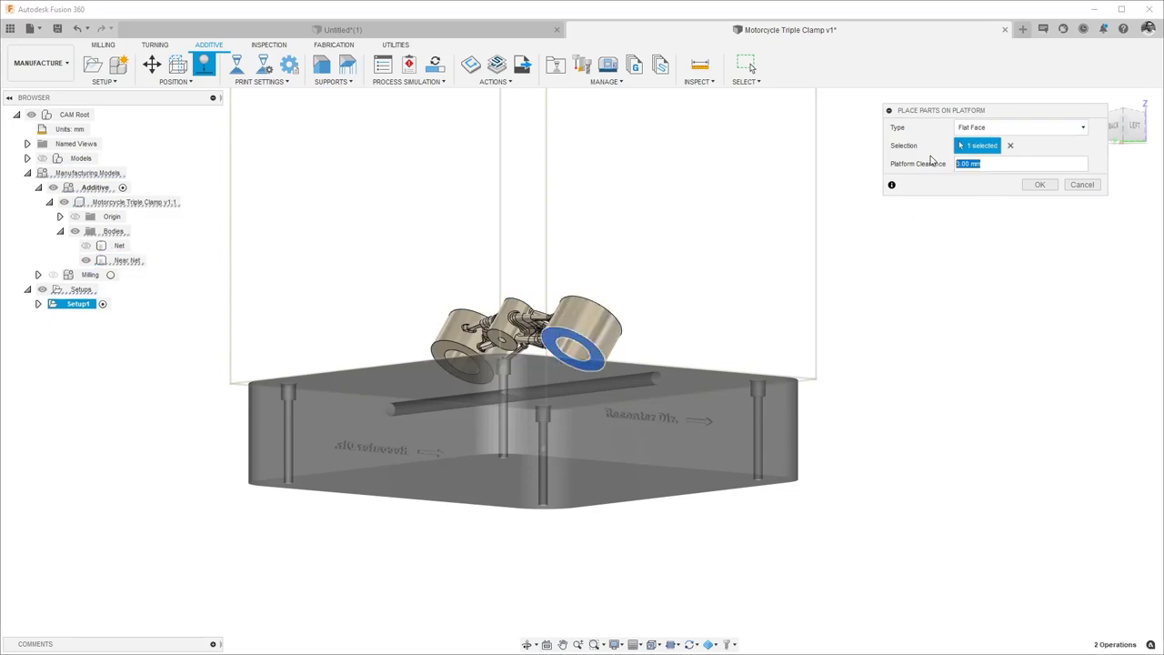
left_click(1039, 185)
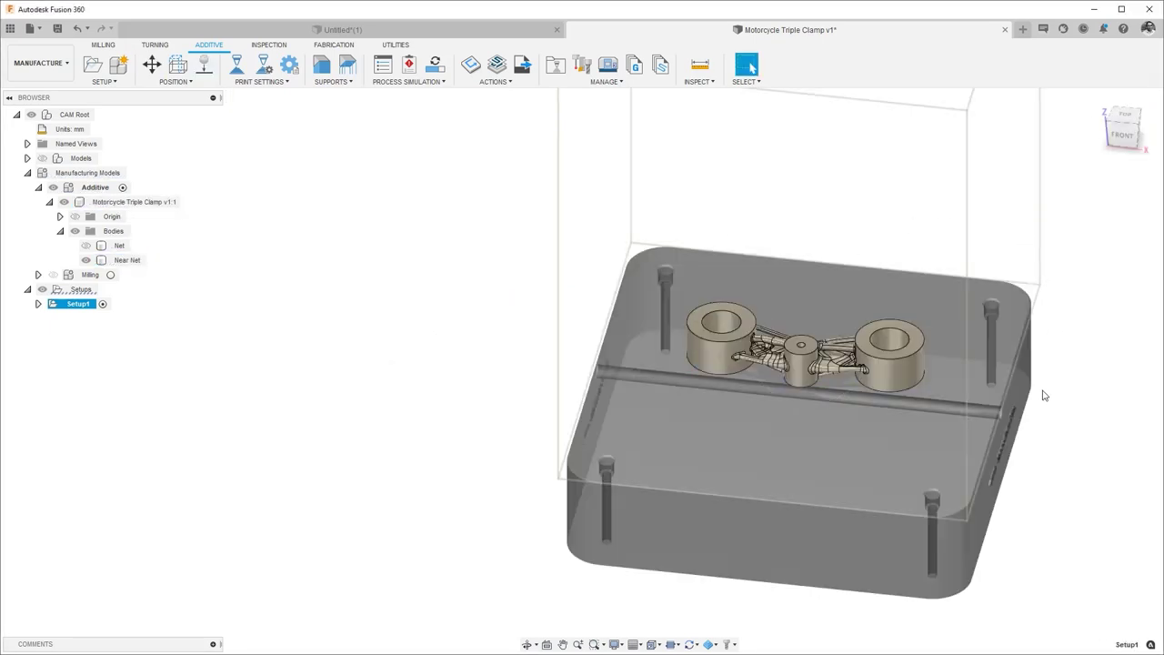
Start an automatic orientation study with the triple clamp as the orientation target.
left_click(175, 82)
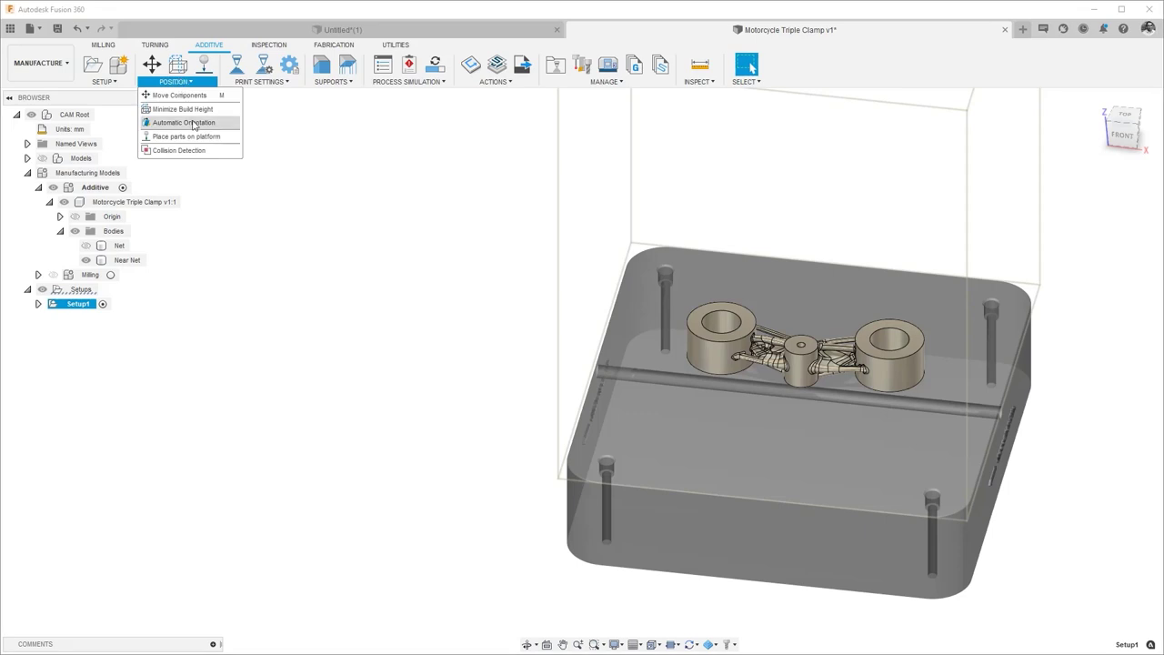
left_click(182, 122)
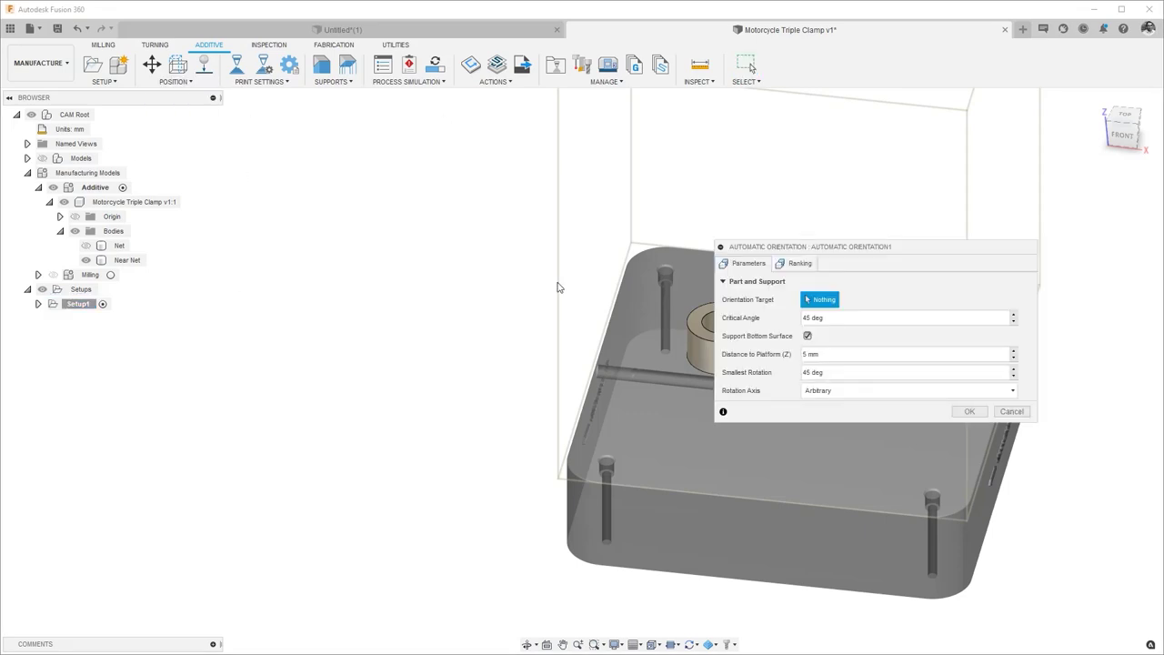
left_click(688, 347)
middle_click_drag(736, 370, 437, 323)
Rank support volume as Very high and part height as Very low, and generate the automatic orientations.
left_click(796, 264)
left_click(860, 299)
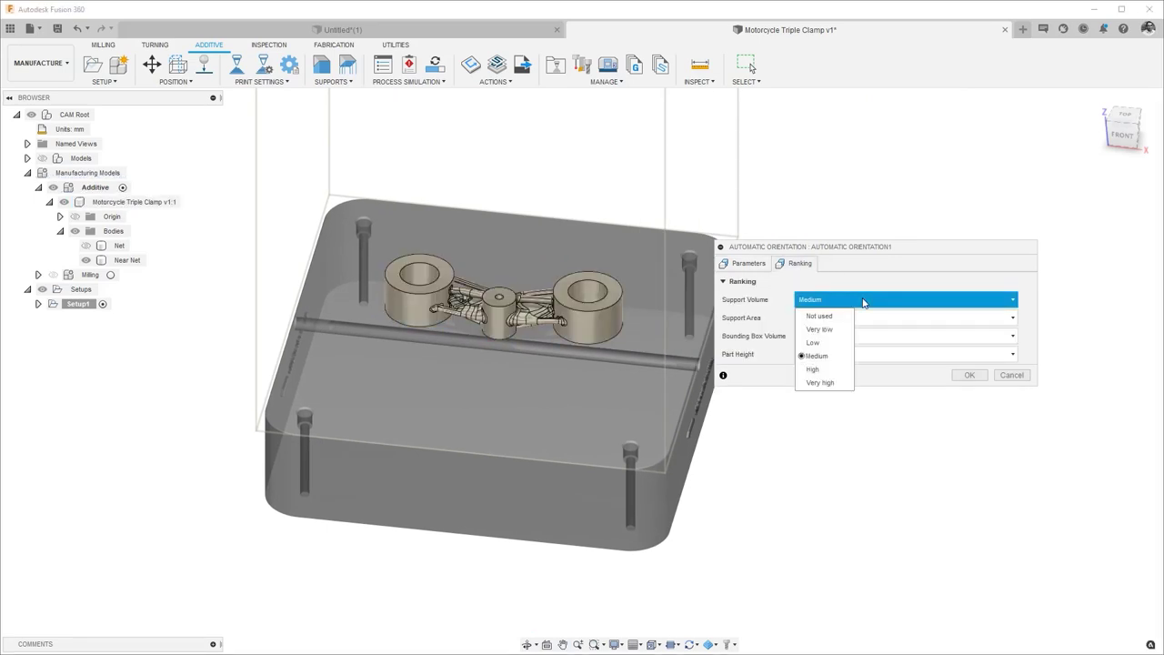
left_click(830, 387)
left_click(860, 355)
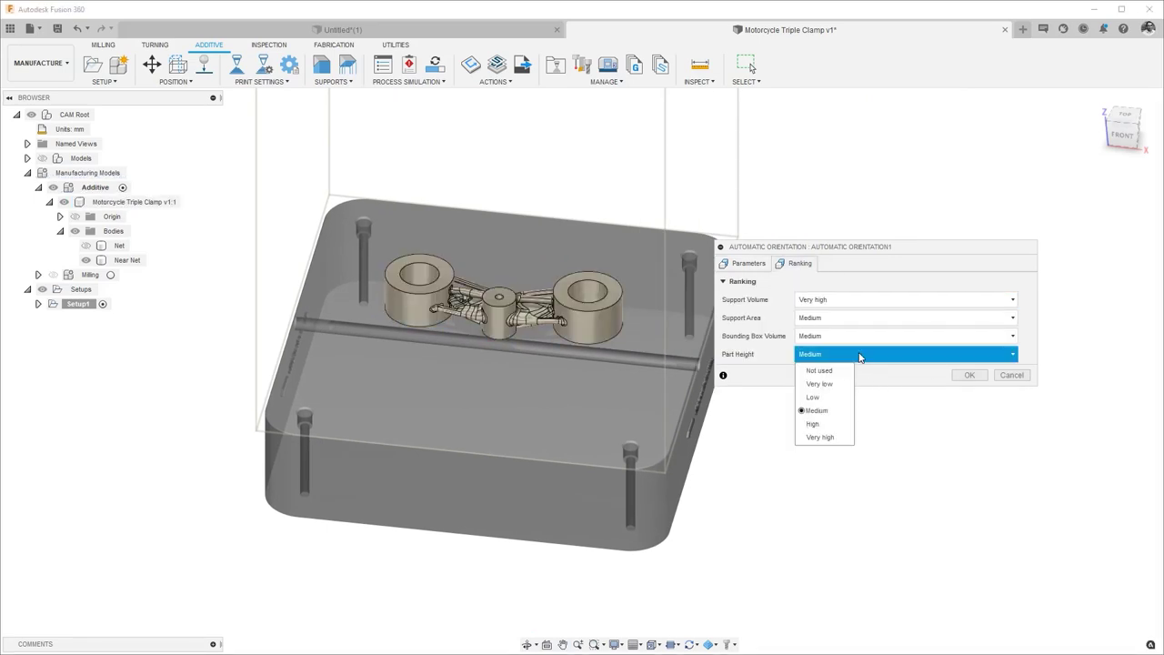
left_click(820, 384)
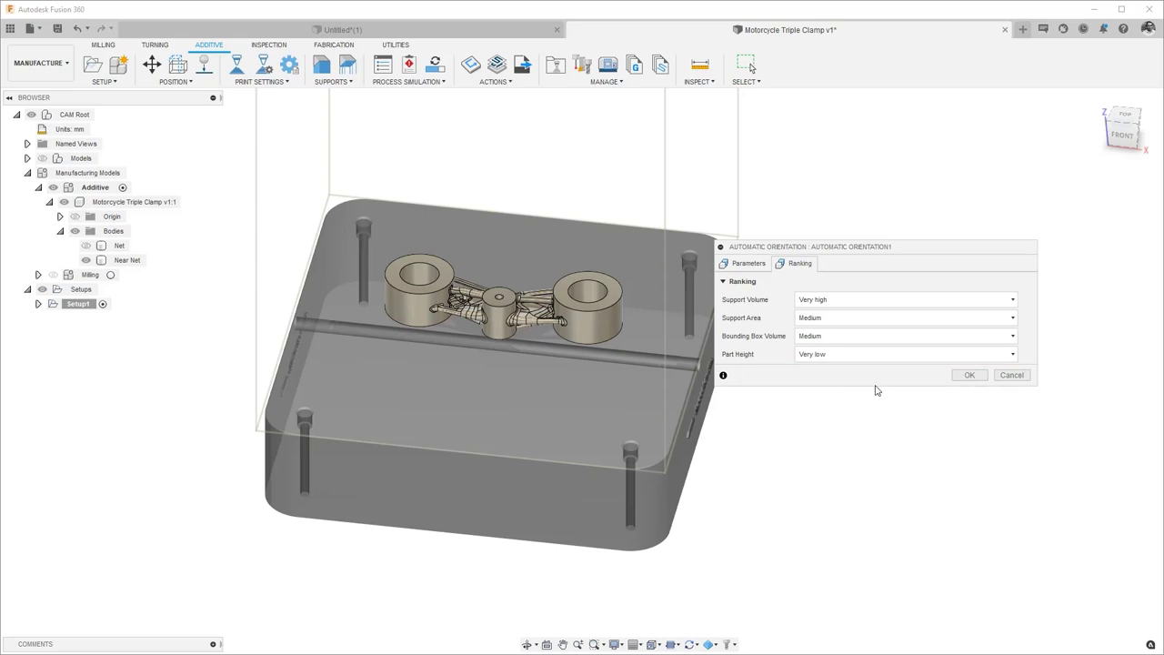
left_click(970, 375)
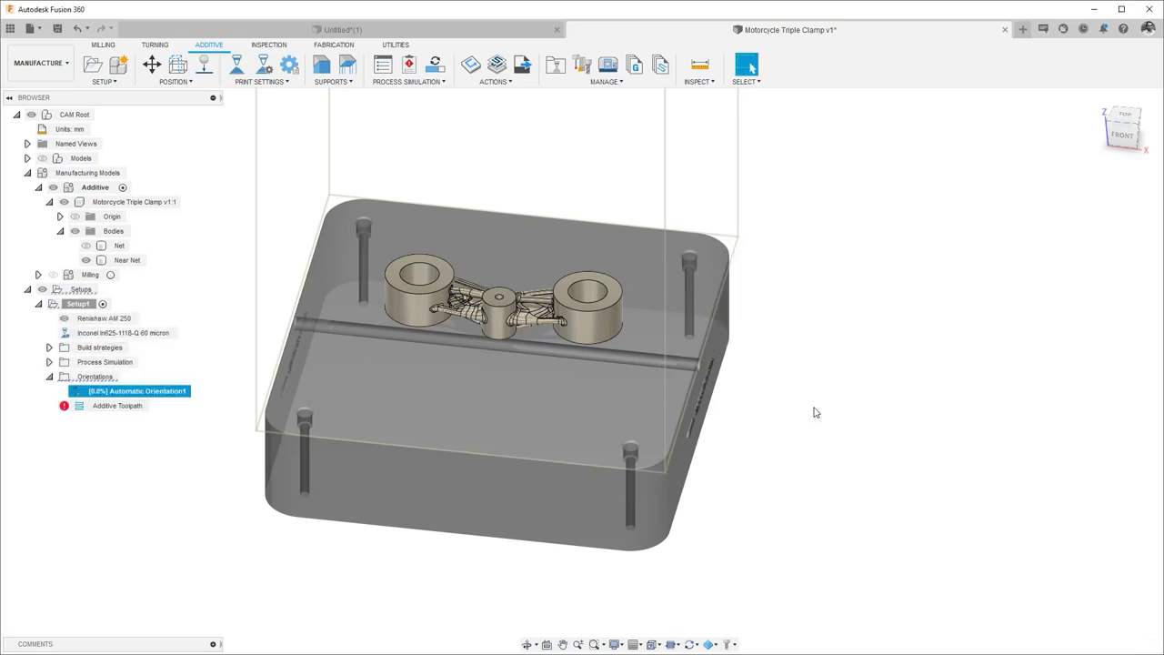
Review the automatic orientation results, comparing the initial orientation with ranks 1 and 6.
right_click(167, 392)
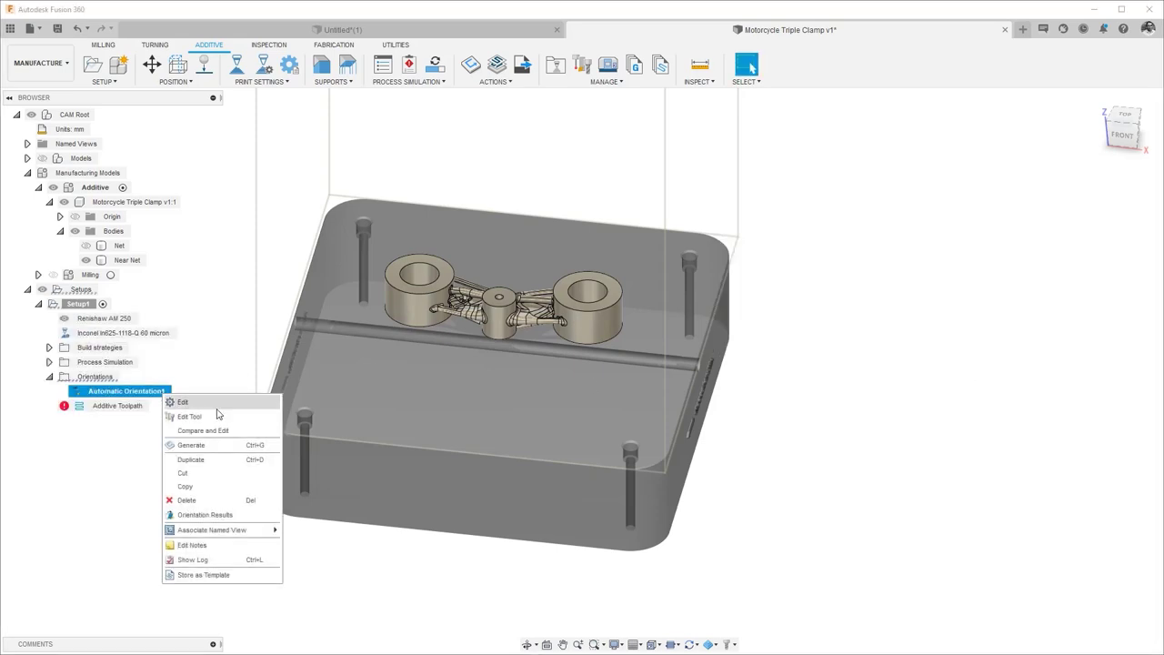
left_click(271, 513)
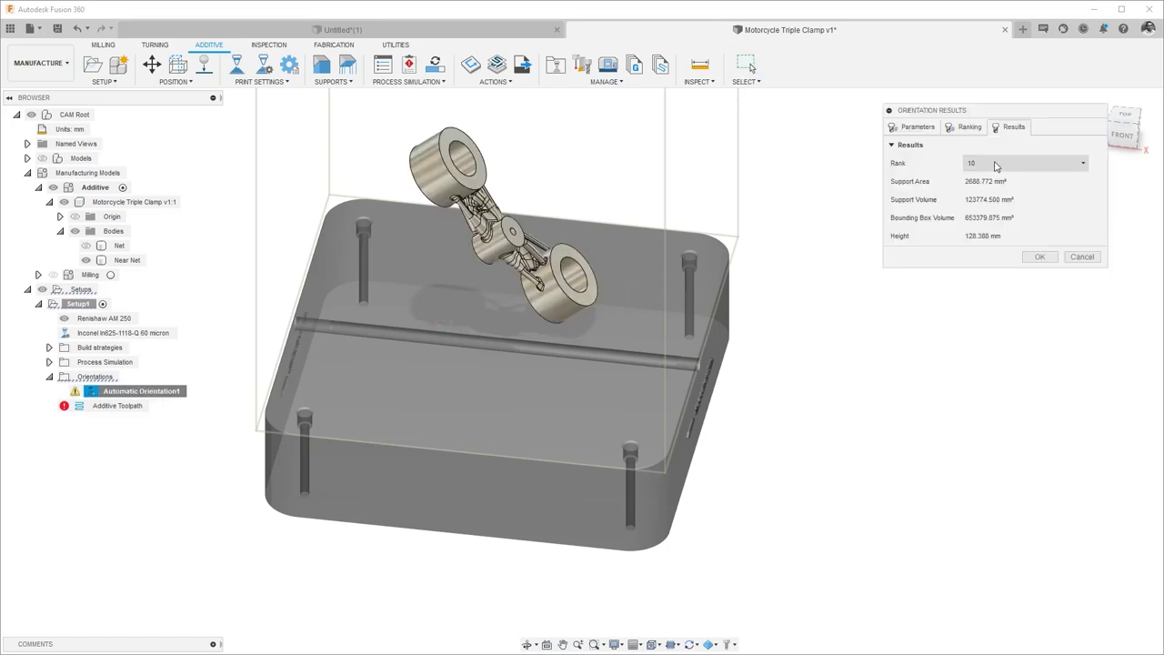
left_click(995, 167)
left_click(991, 193)
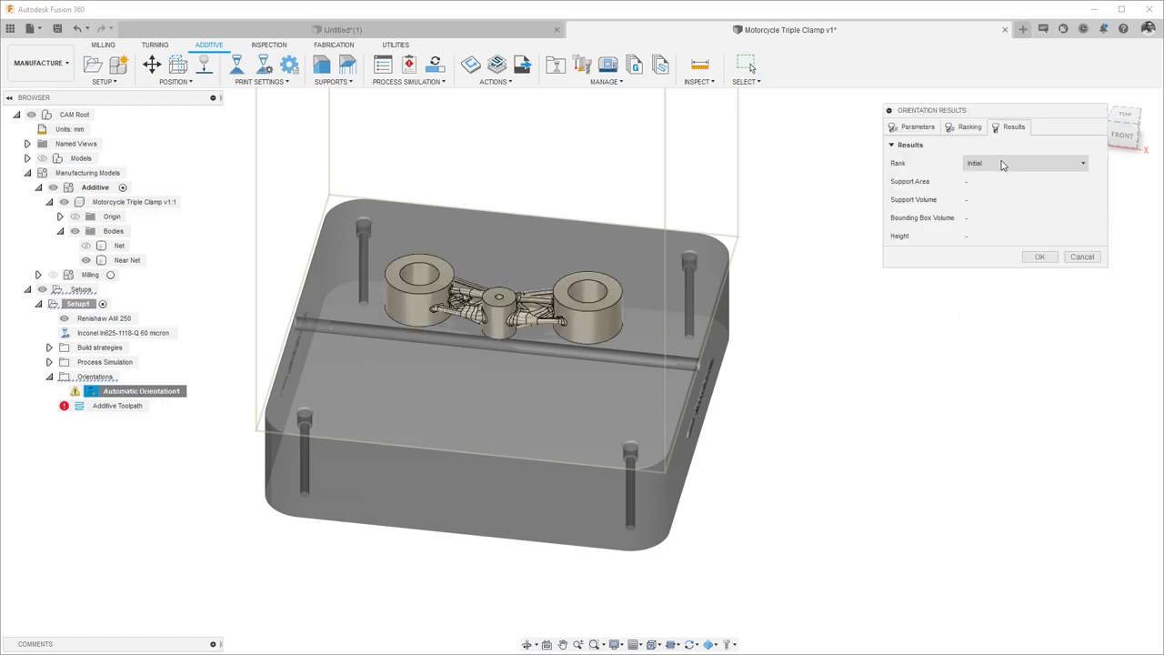
left_click(1000, 165)
left_click(980, 232)
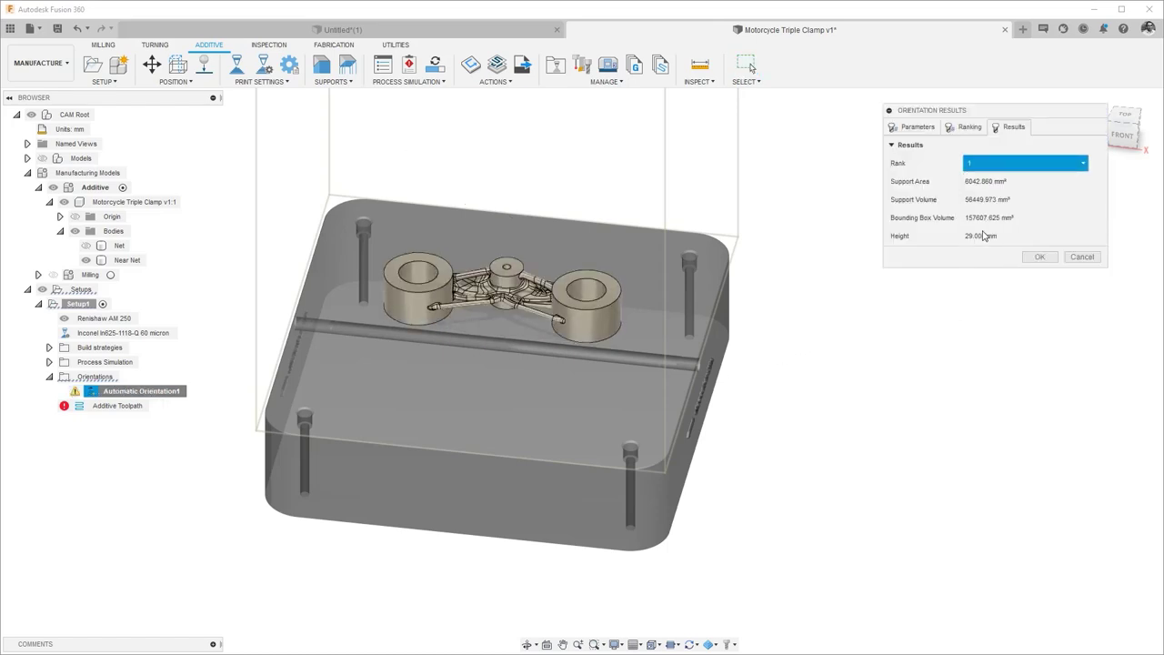
left_click(993, 167)
left_click(981, 259)
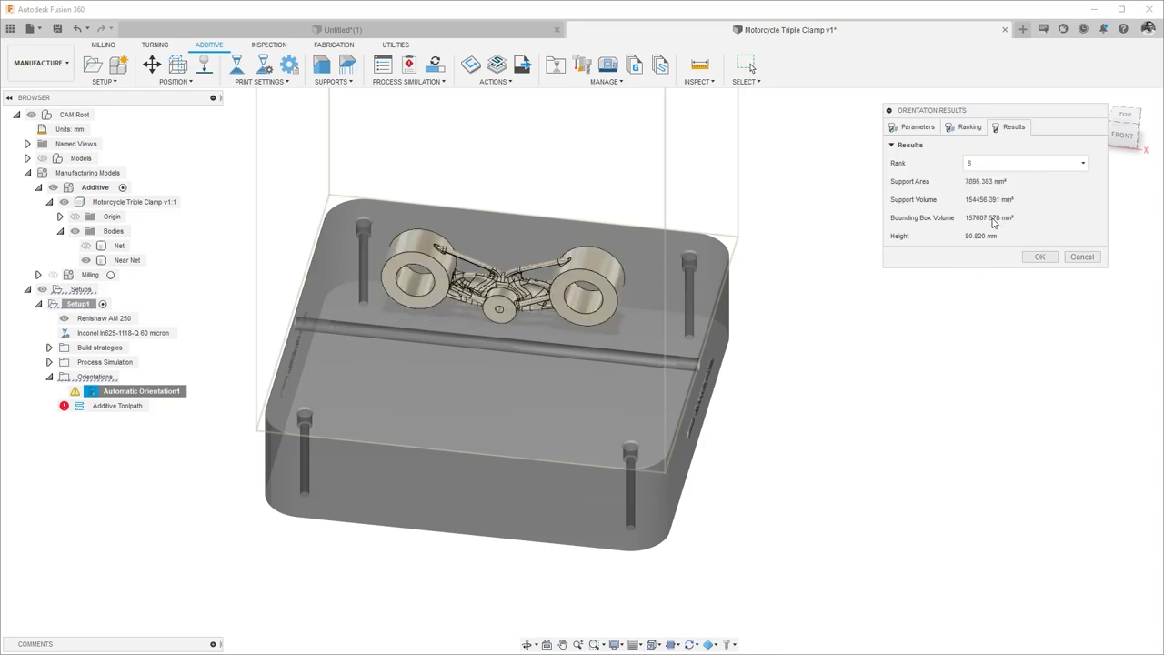
Apply the rank 10 orientation to the triple clamp.
left_click(993, 166)
left_click(981, 312)
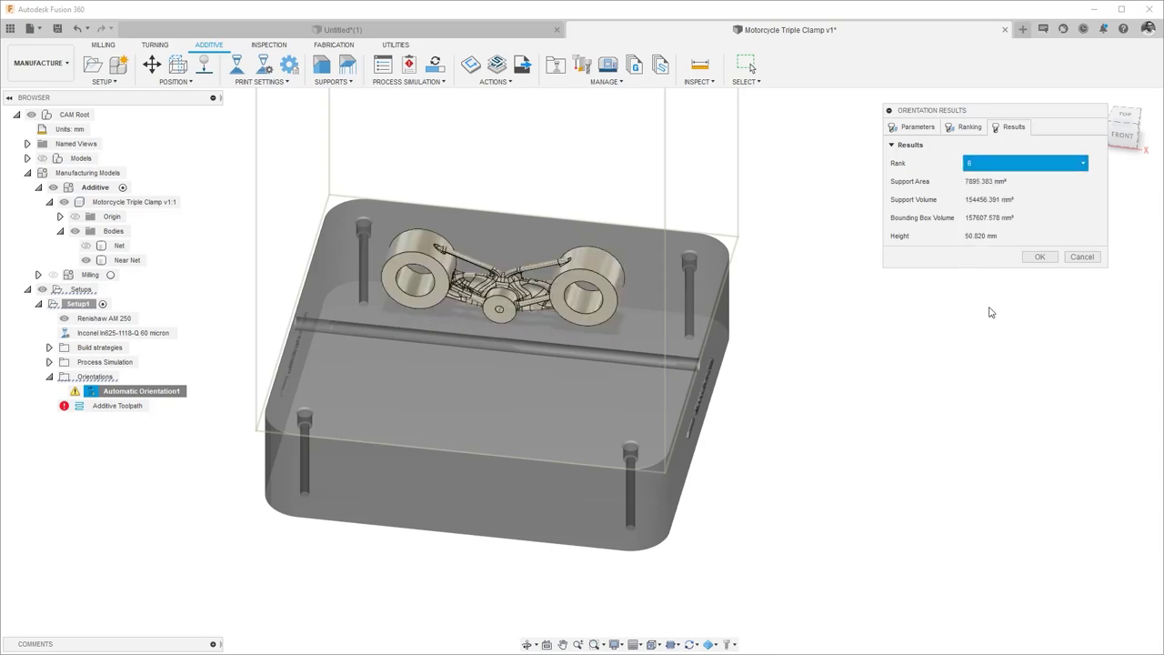
left_click(1036, 258)
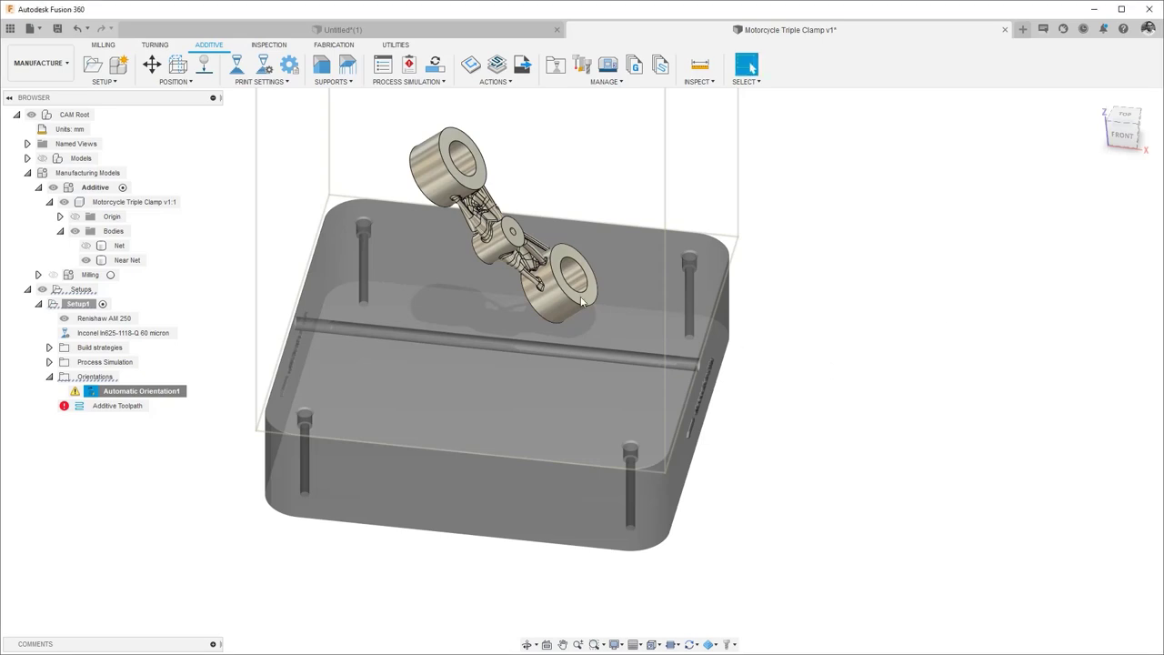
Create a bar support on the downward-facing ring face of the upper large clamp cylinder.
left_click(347, 64)
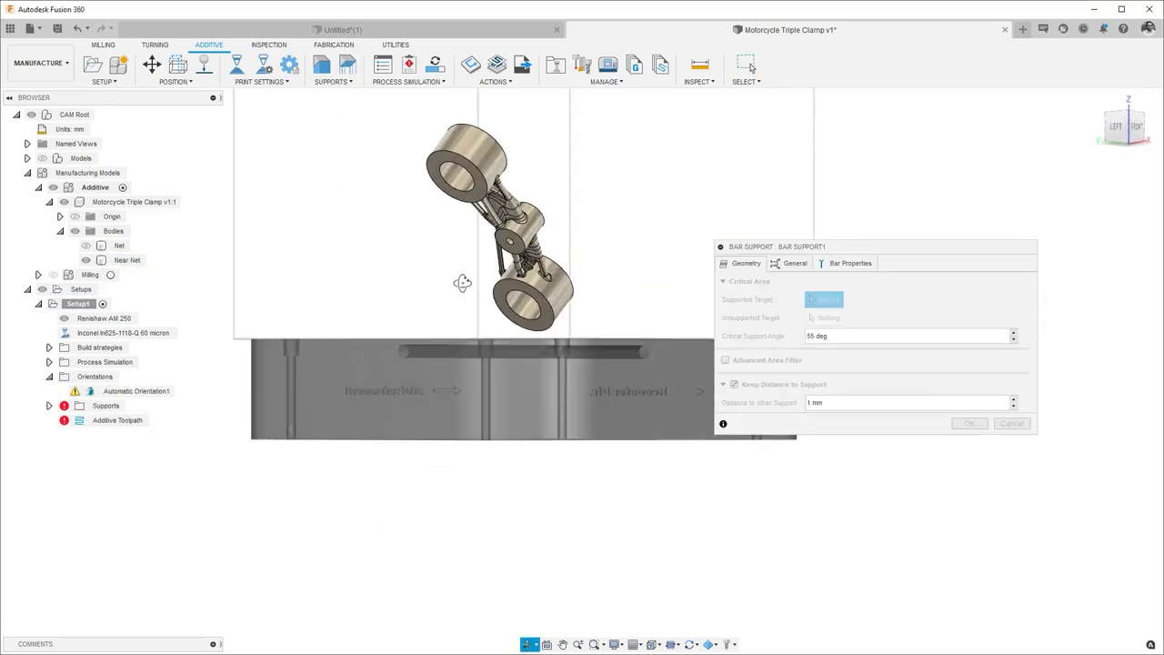
left_click(457, 174)
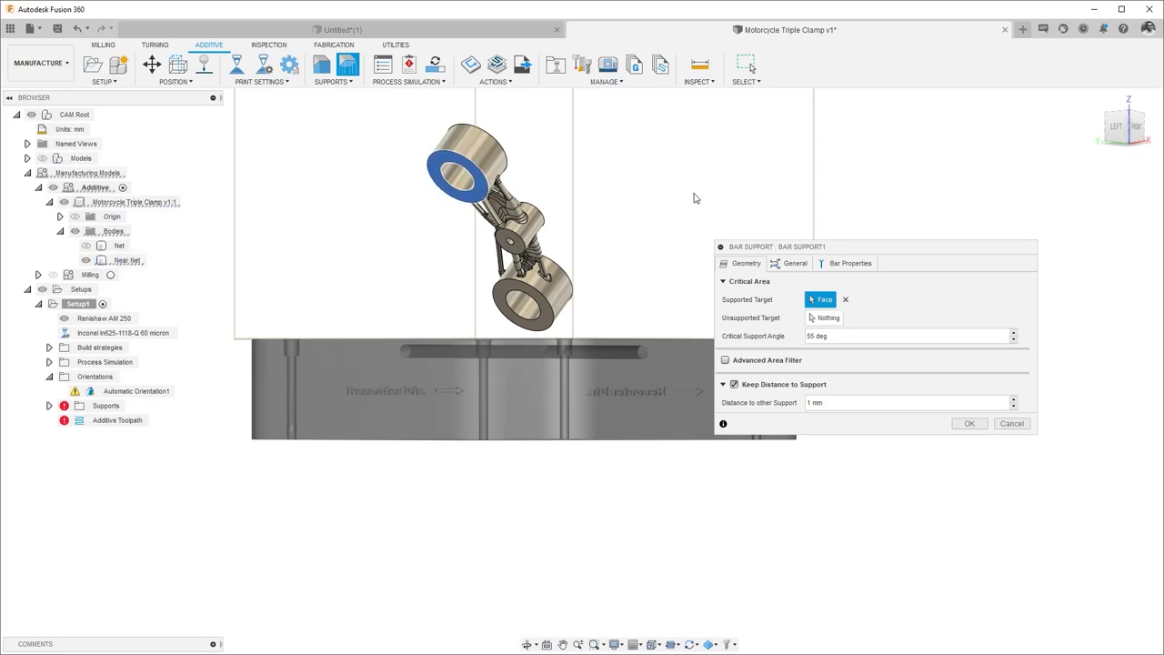
left_click(969, 423)
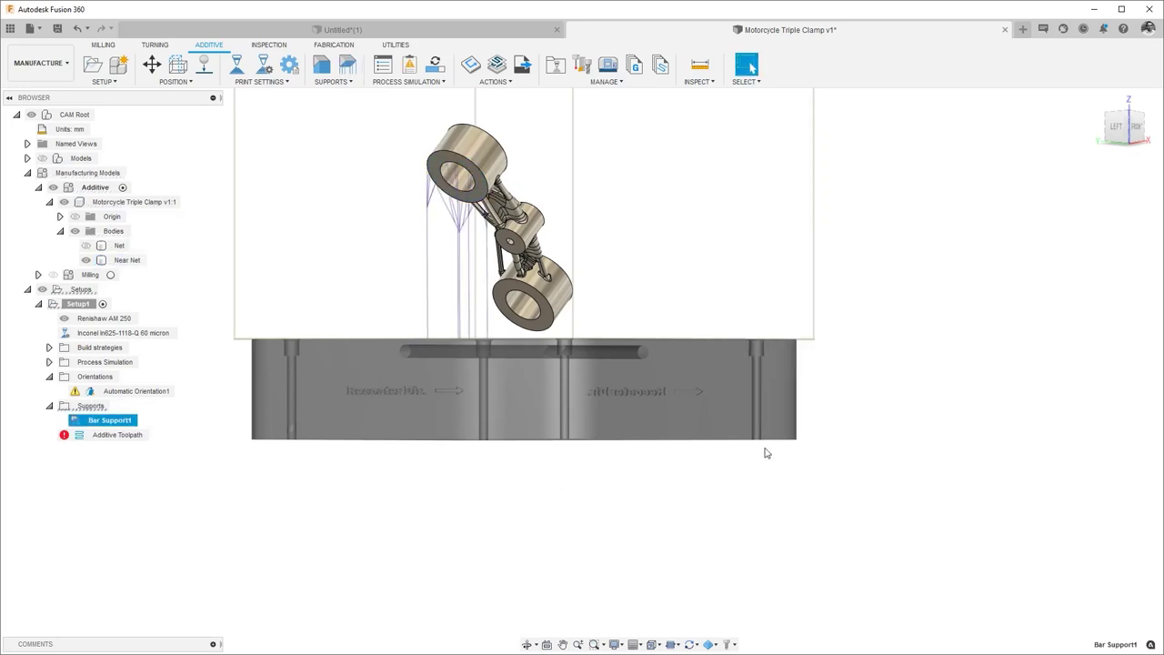
mouse_move(616, 315)
middle_mouse_down("shift")
mouse_move(541, 318)
mouse_move(614, 320)
middle_mouse_up("shift")
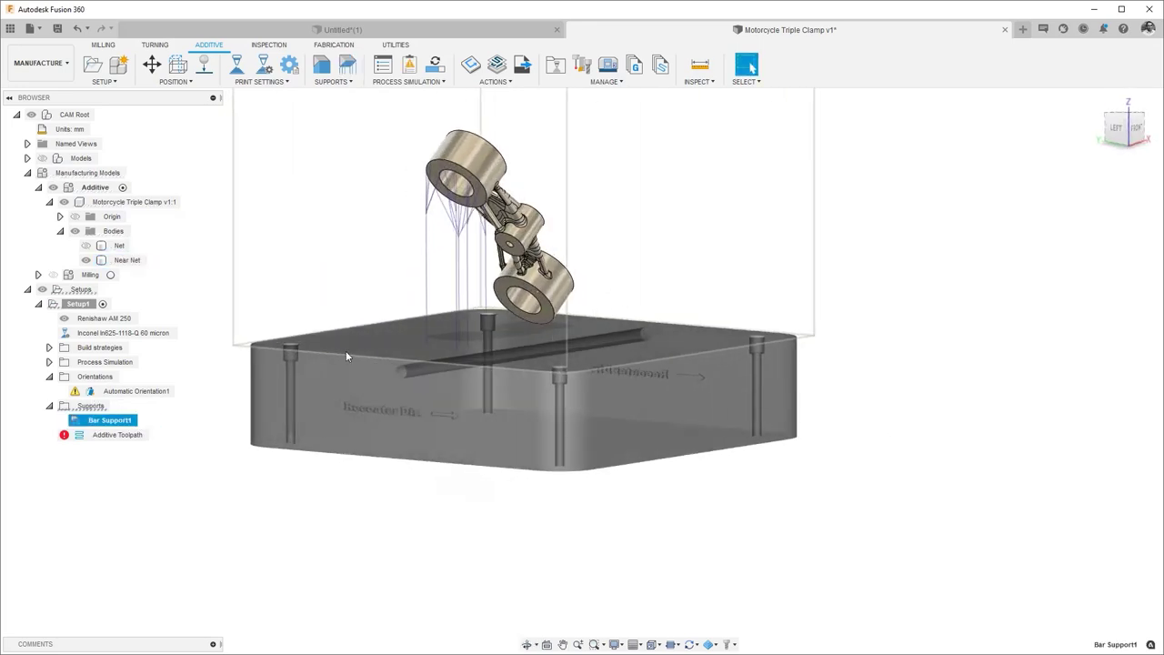
Edit the bar support to use no tree structure and a Dense anchor density.
right_click(116, 421)
left_click(177, 429)
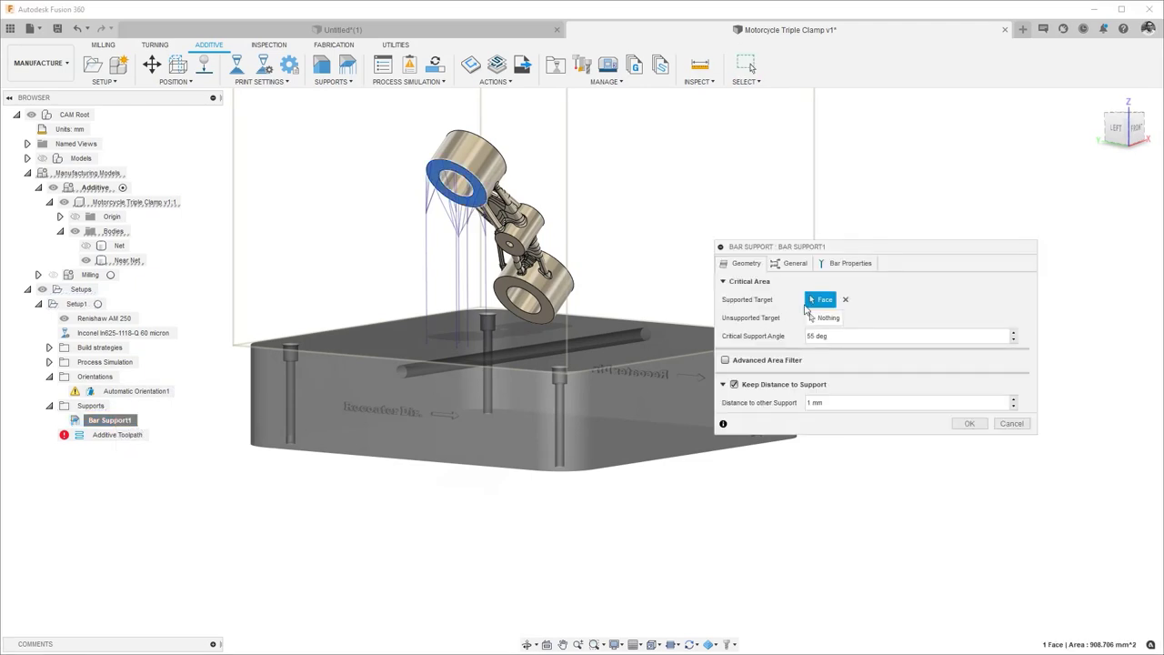
left_click(792, 264)
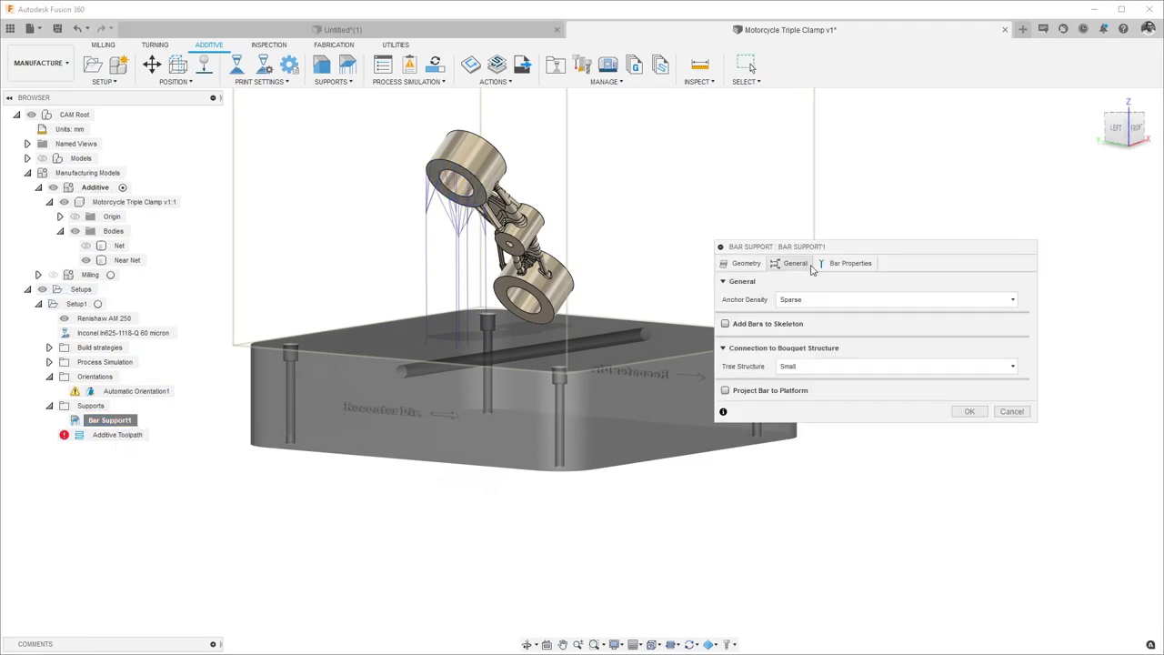
left_click(829, 366)
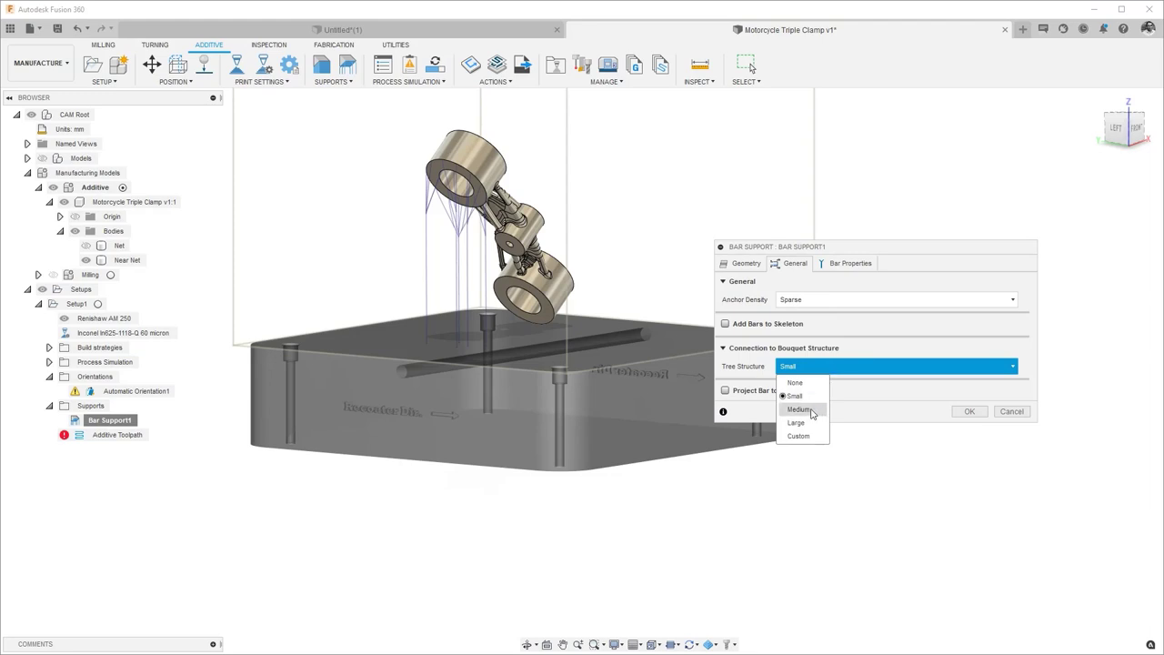
left_click(812, 381)
left_click(801, 302)
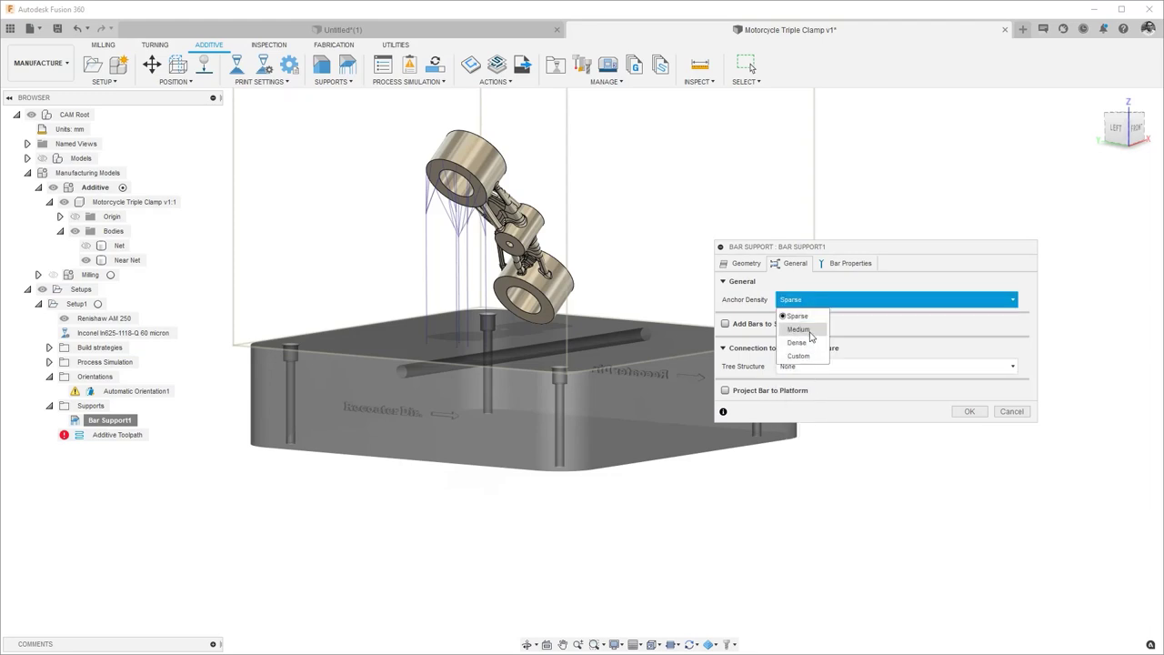
left_click(810, 343)
Set the bar support's bar size to Medium and its bar contour to Solid cross, and regenerate it.
left_click(847, 264)
left_click(829, 299)
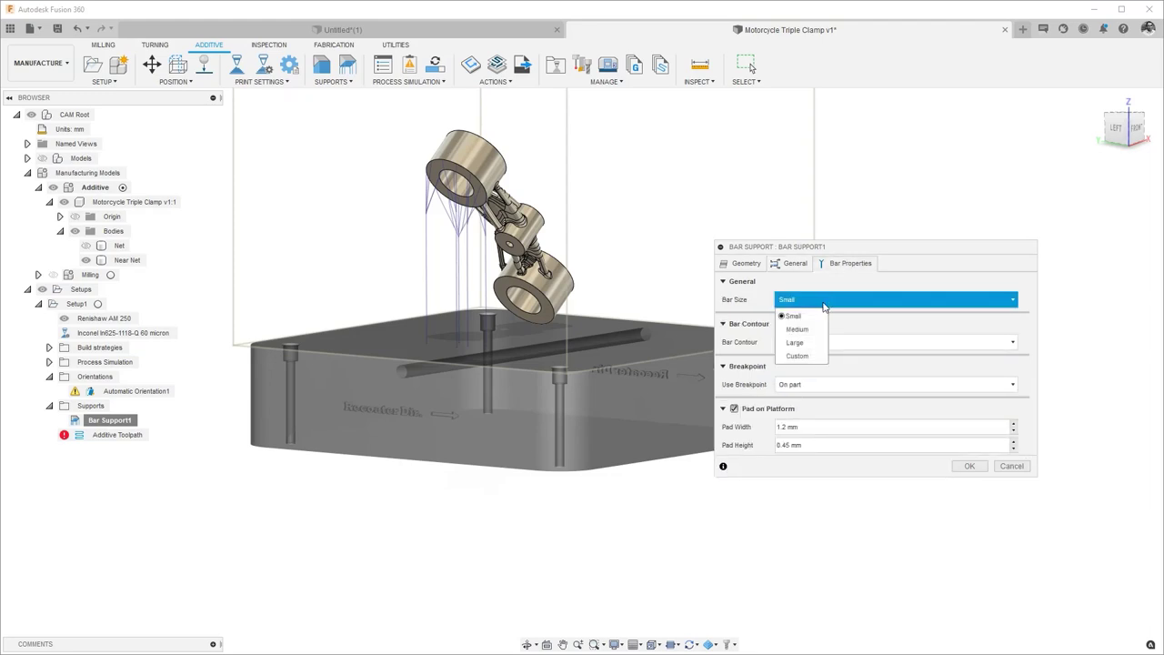
left_click(800, 327)
left_click(816, 342)
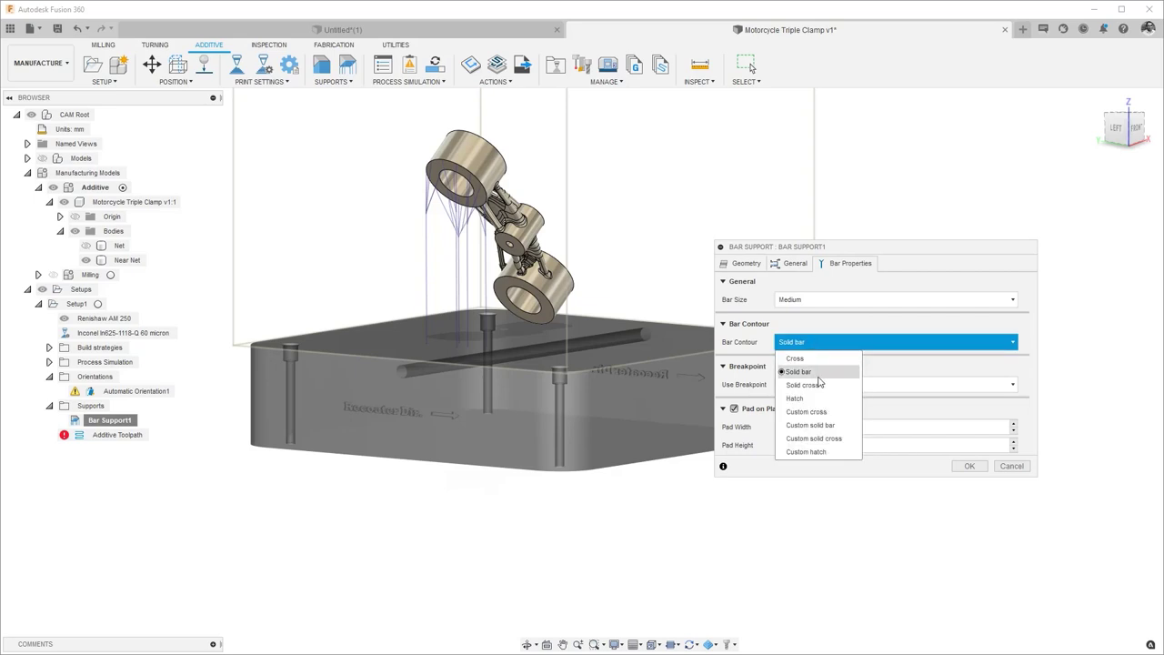
left_click(801, 385)
left_click(966, 465)
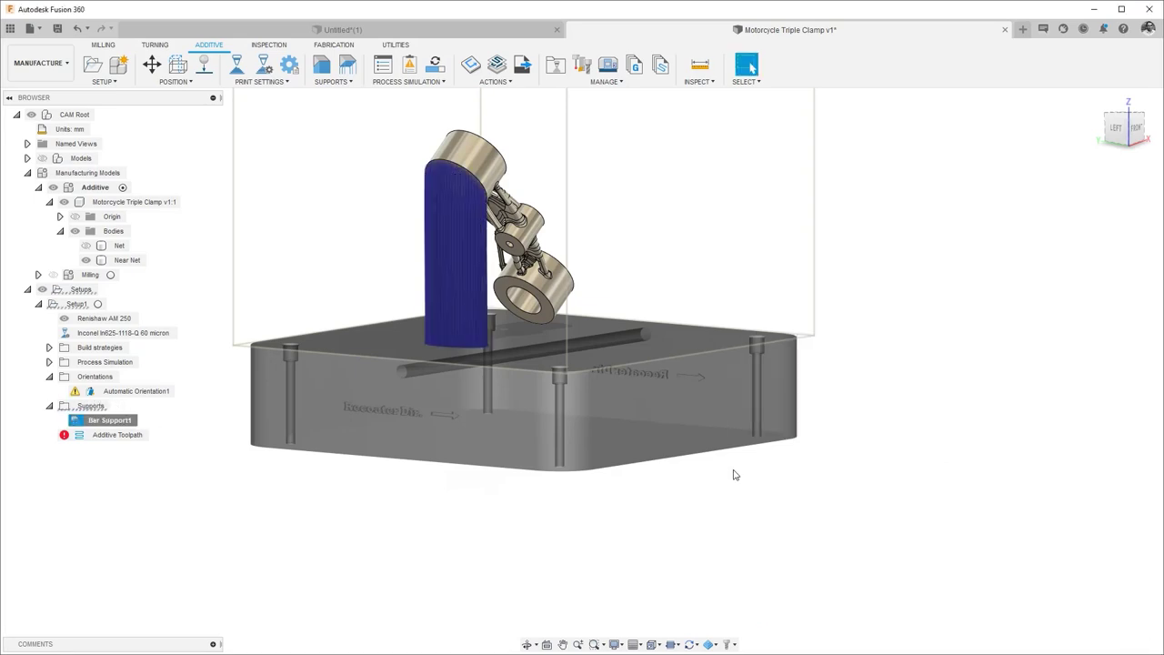
Inspect the bar support's bars at the build platform and delete the bar support.
scroll(470, 205, "up", 8)
middle_click_drag(498, 232, 540, 350, "shift")
middle_click_drag(652, 503, 587, 322)
middle_click_drag(570, 581, 616, 338)
scroll(356, 443, "up", 8)
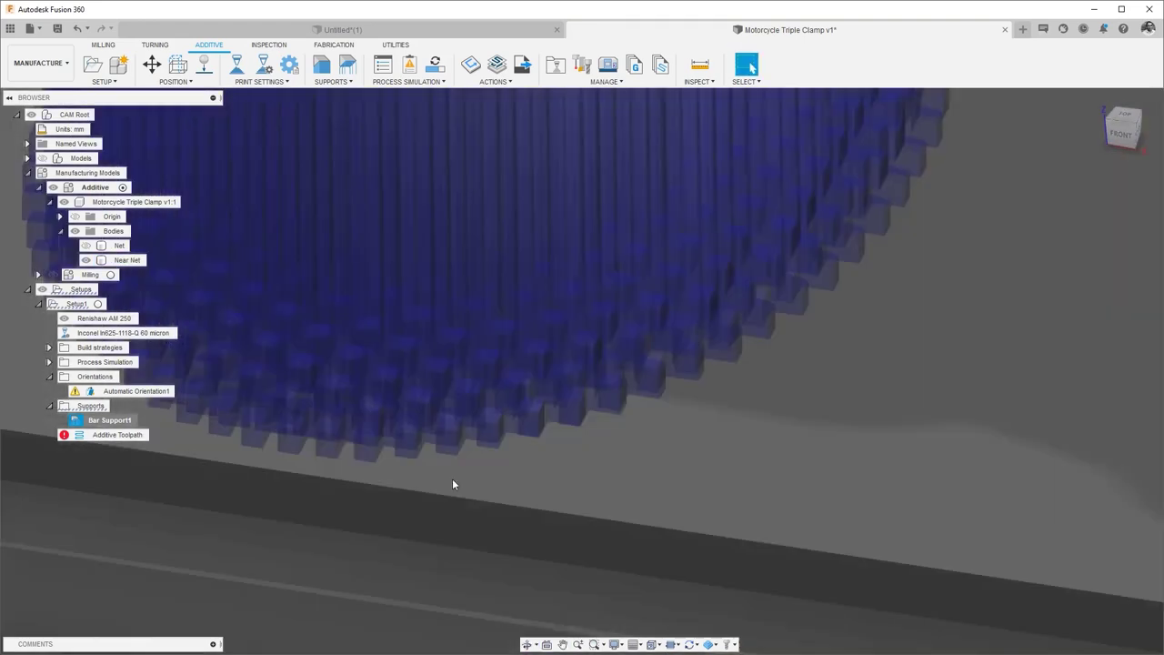
left_click(1099, 98)
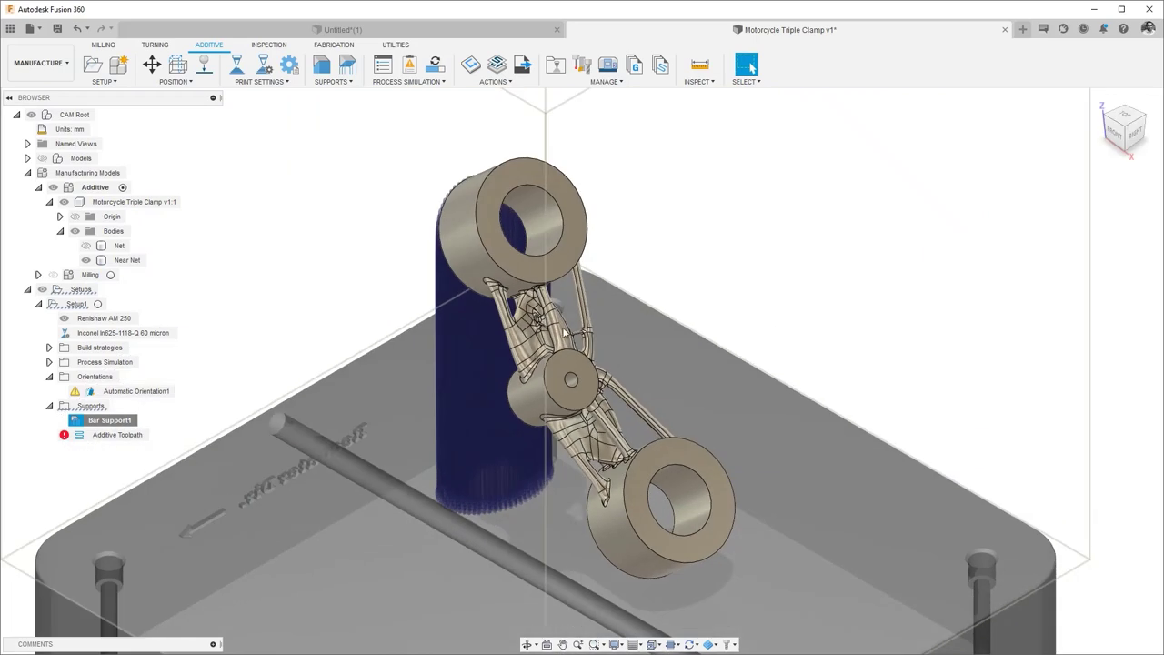
right_click(111, 423)
left_click(136, 546)
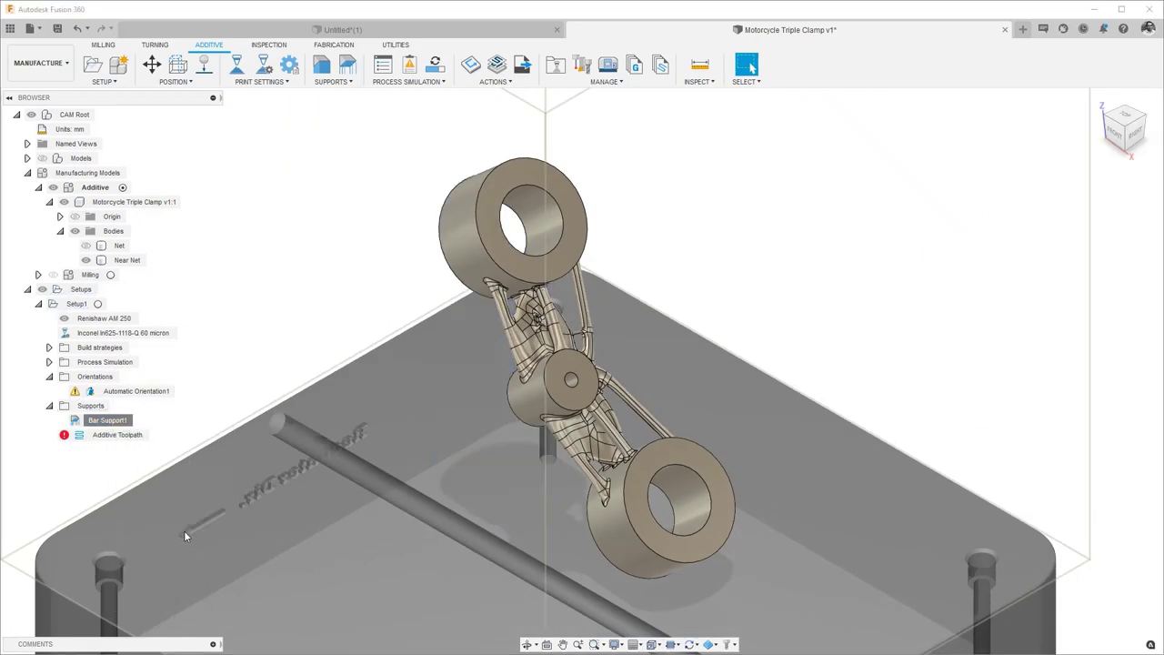
Create a volume support for the entire Near Net body with the default 45 deg critical support angle and Sparse wired wall structure.
left_click(333, 81)
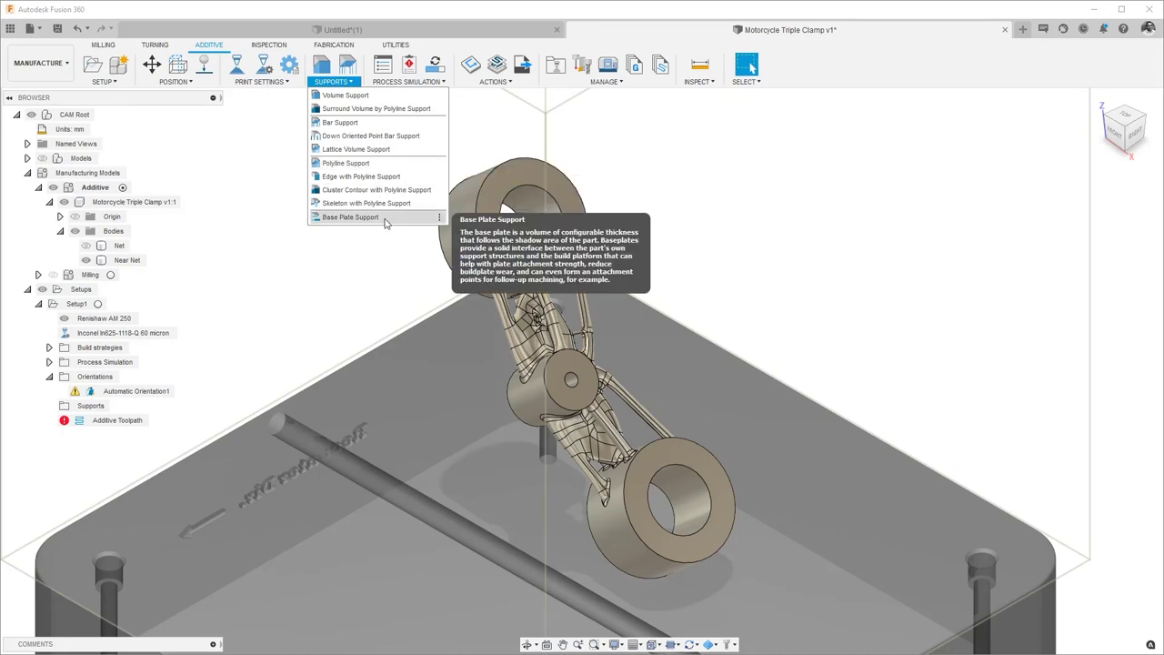
left_click(345, 94)
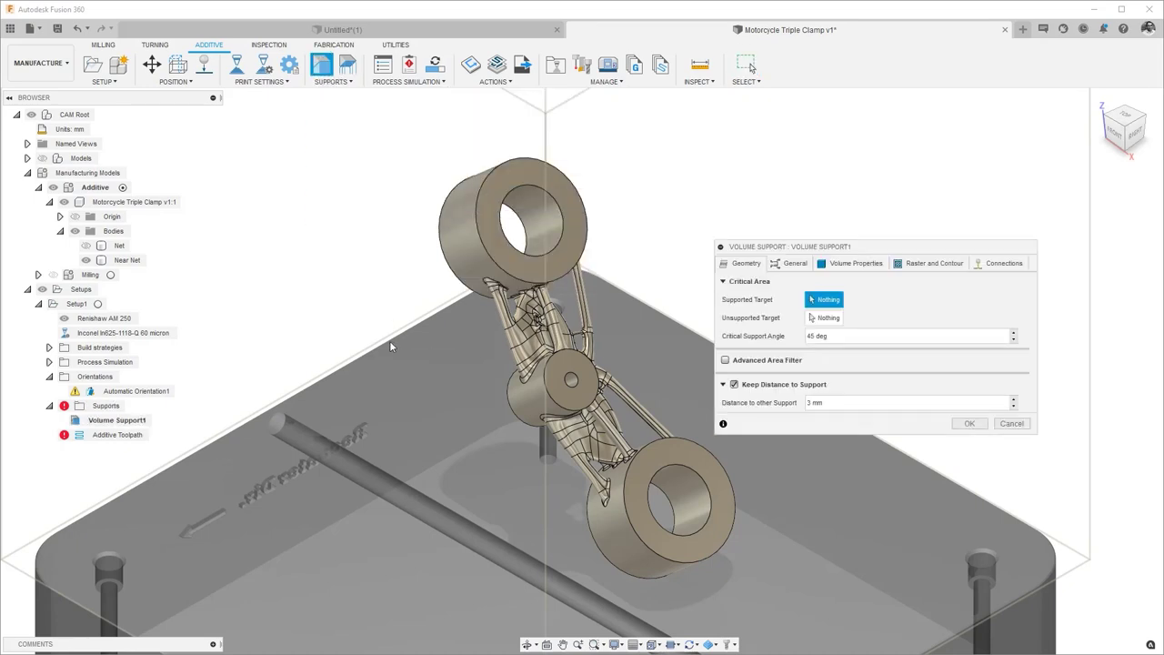
left_click(170, 260)
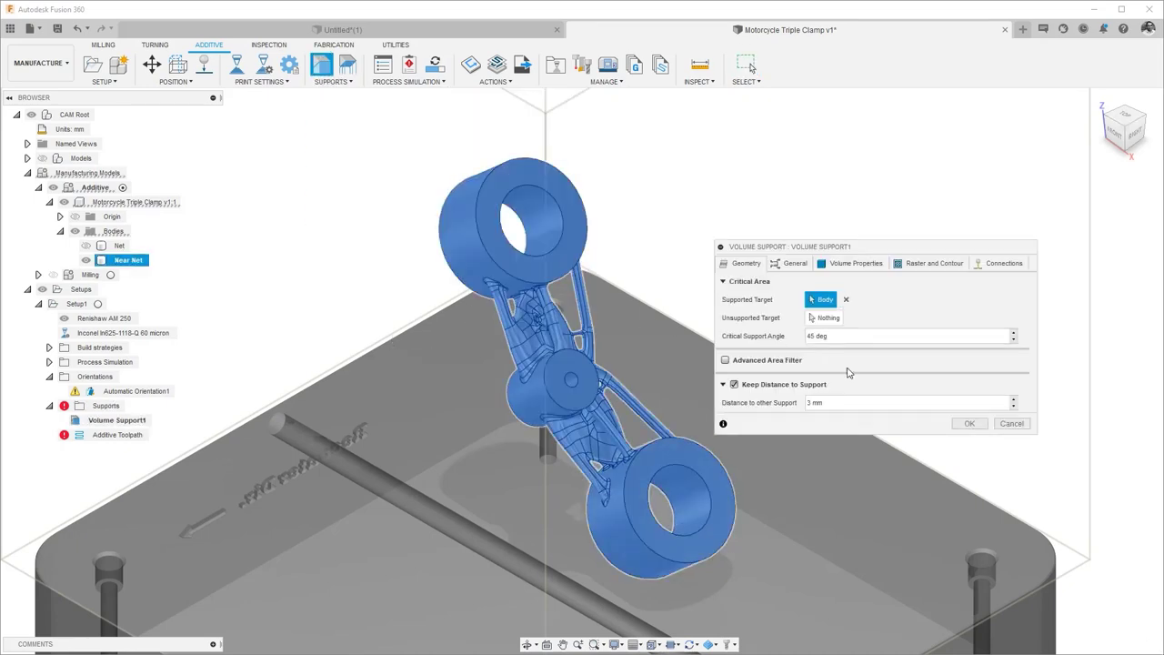
middle_click_drag(764, 487, 820, 432, "shift")
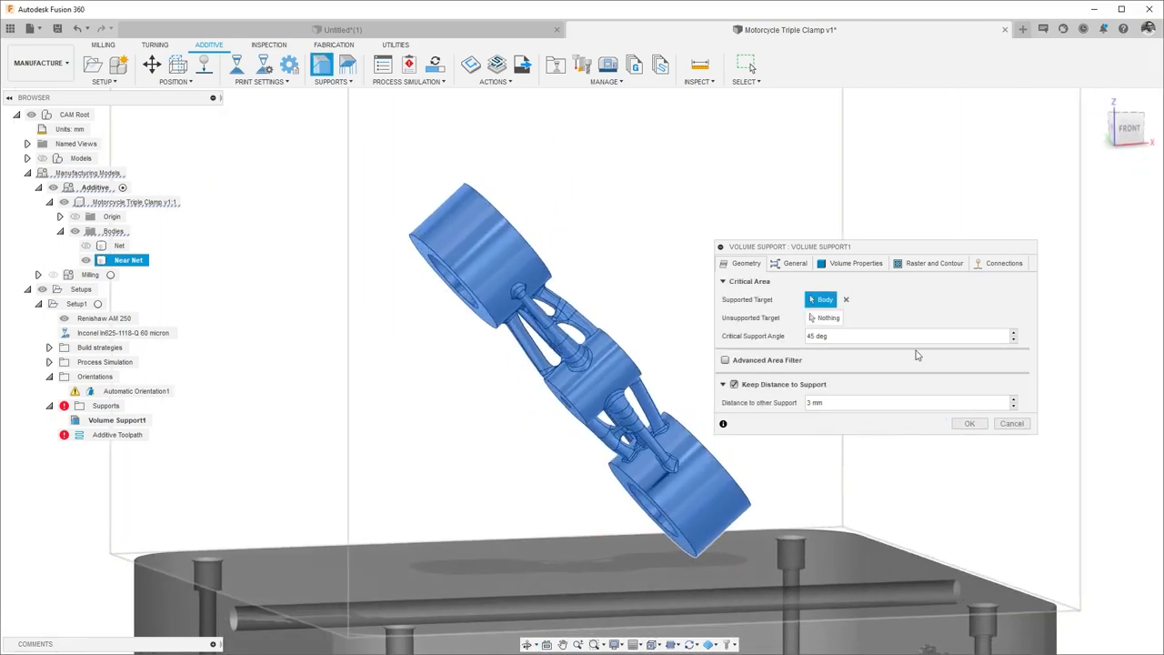
left_click(796, 265)
left_click(850, 264)
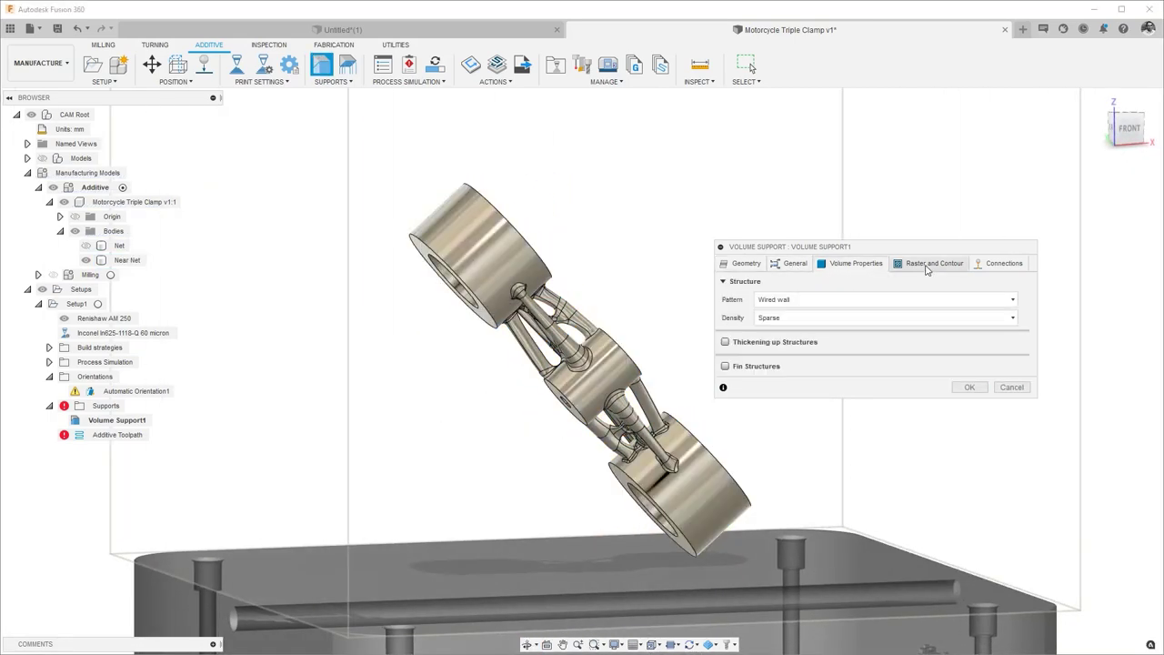
left_click(929, 264)
left_click(1000, 264)
left_click(967, 402)
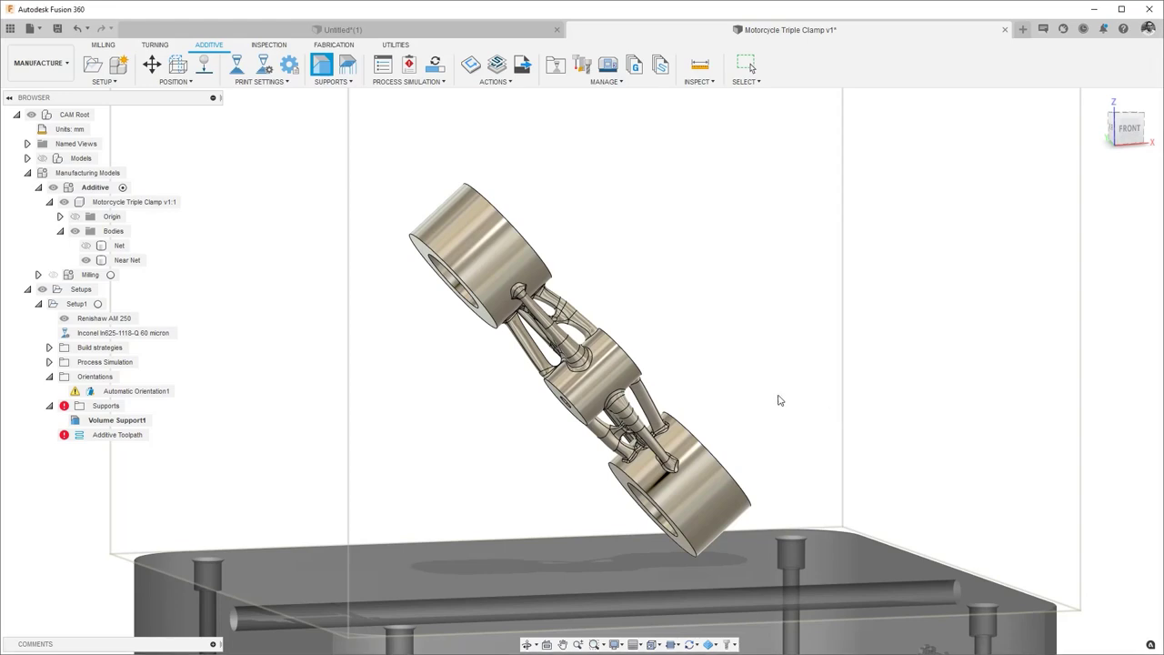
middle_click_drag(755, 374, 548, 383, "shift")
Set the process simulation's platform heating to Controlled with a temperature of 80 C, keeping the fast solve accuracy.
left_click(383, 65)
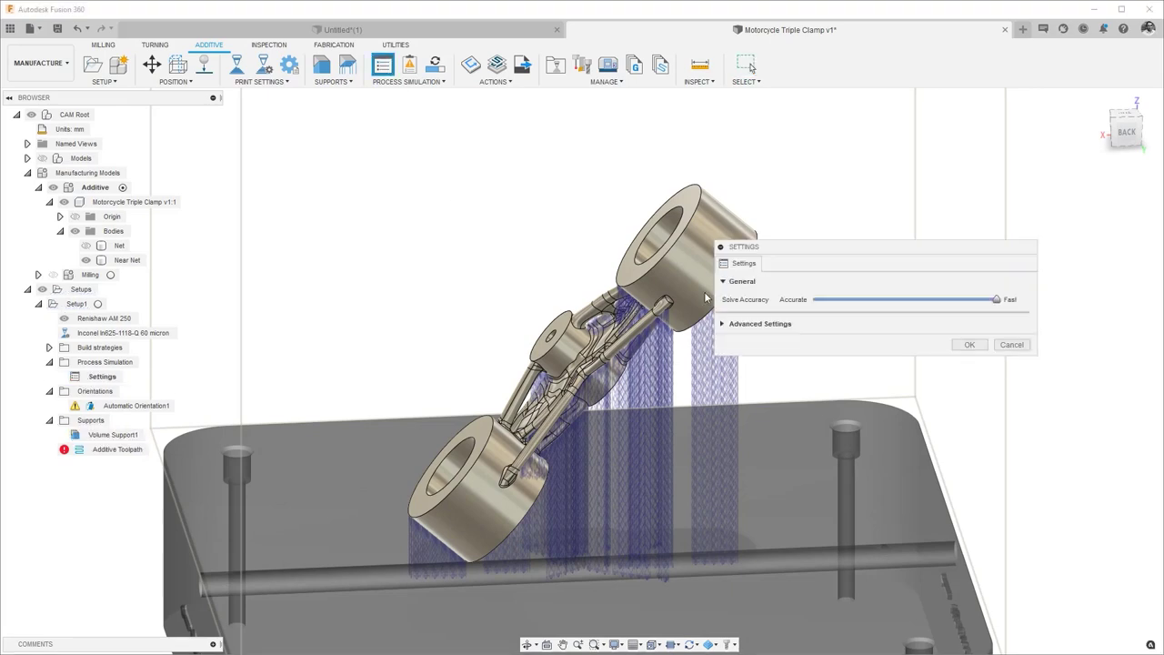
left_click(723, 325)
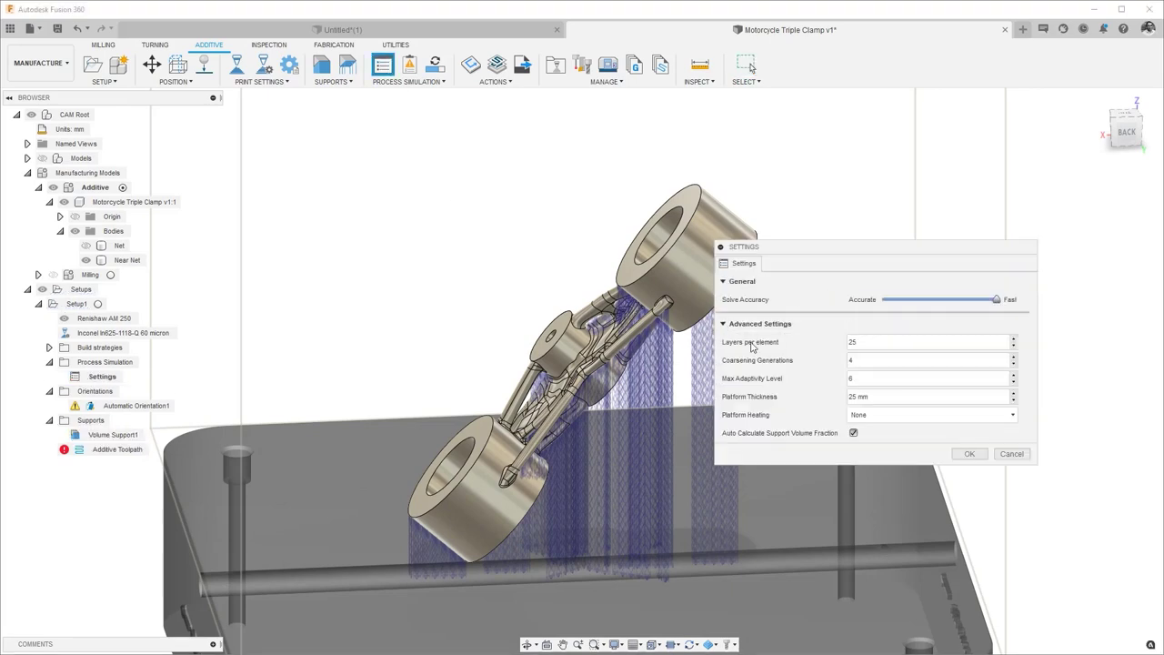
left_click(873, 414)
left_click(869, 457)
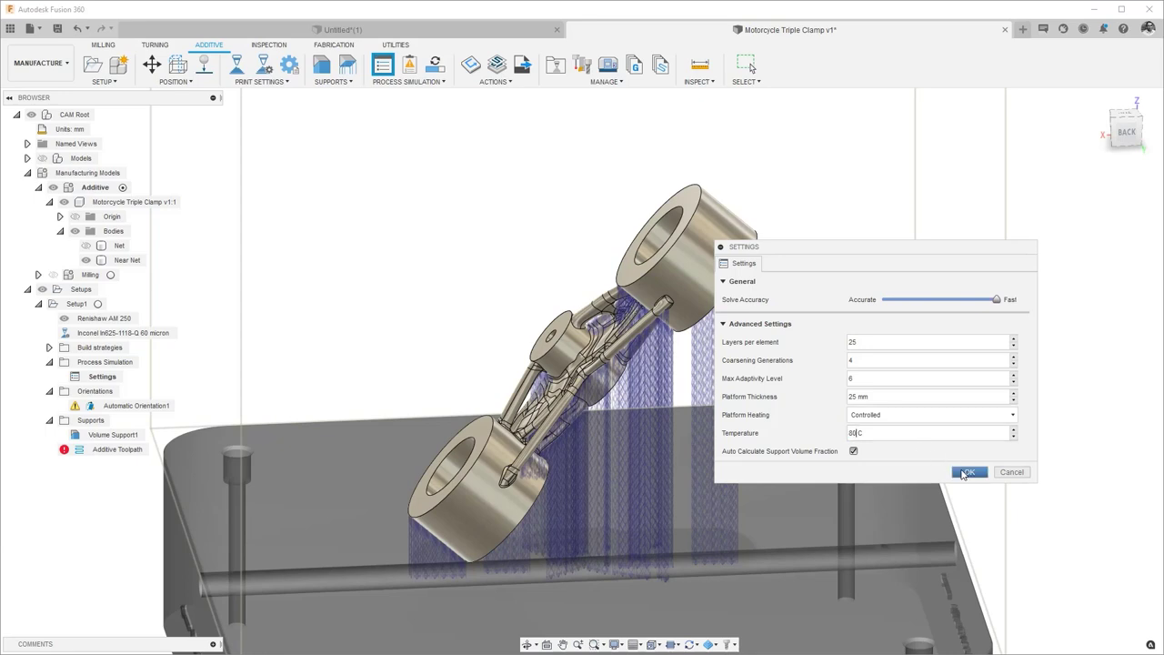
left_click(966, 472)
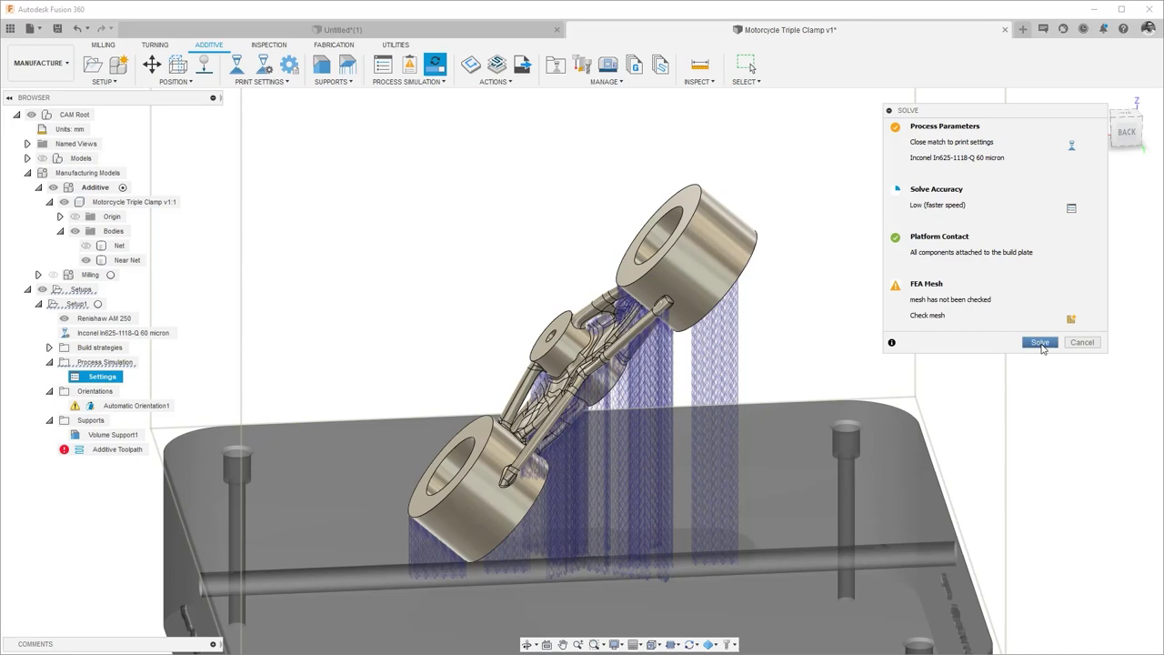
Solve the process simulation and play the displacement results through to the final build stage.
left_click(1039, 342)
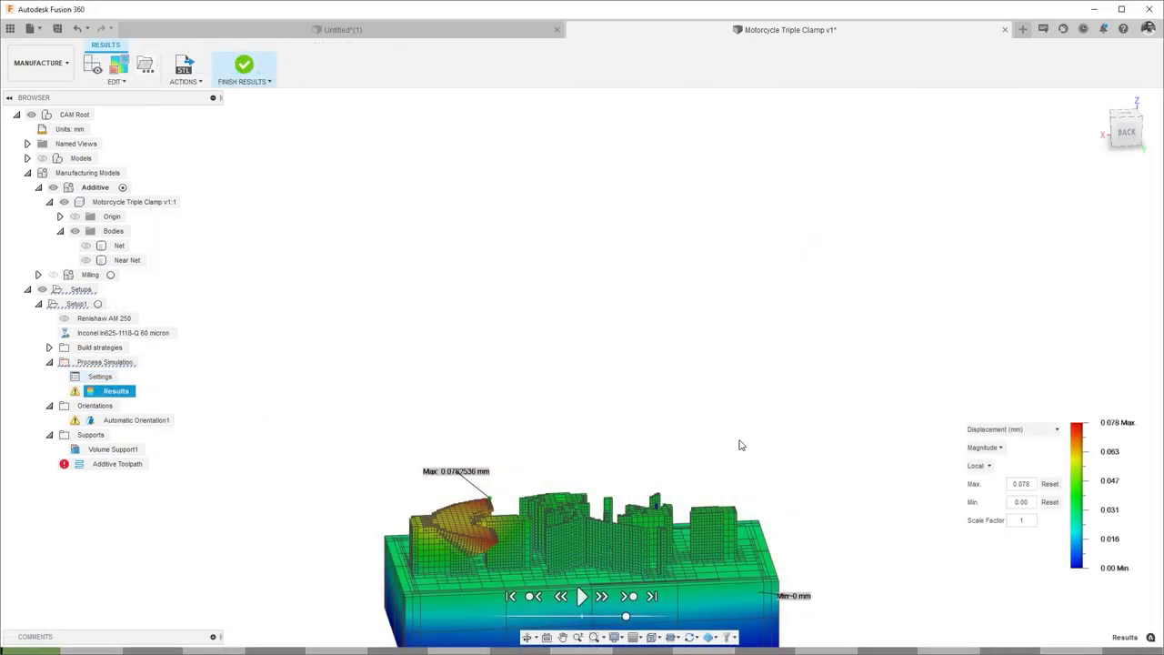
left_click(582, 596)
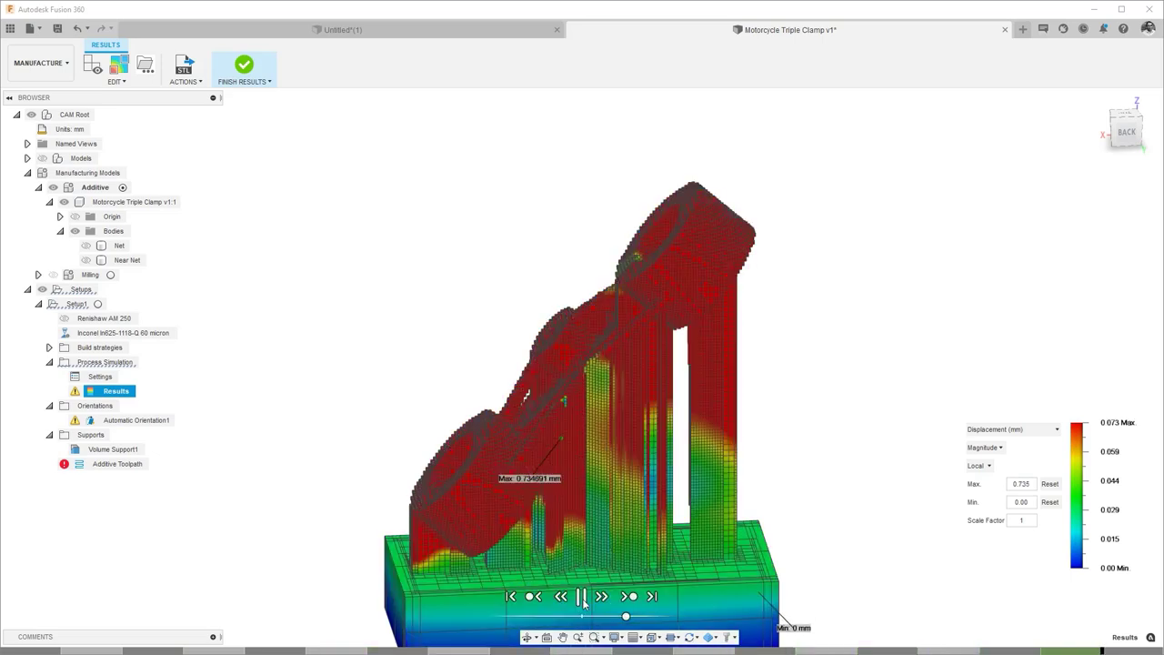
left_click(651, 595)
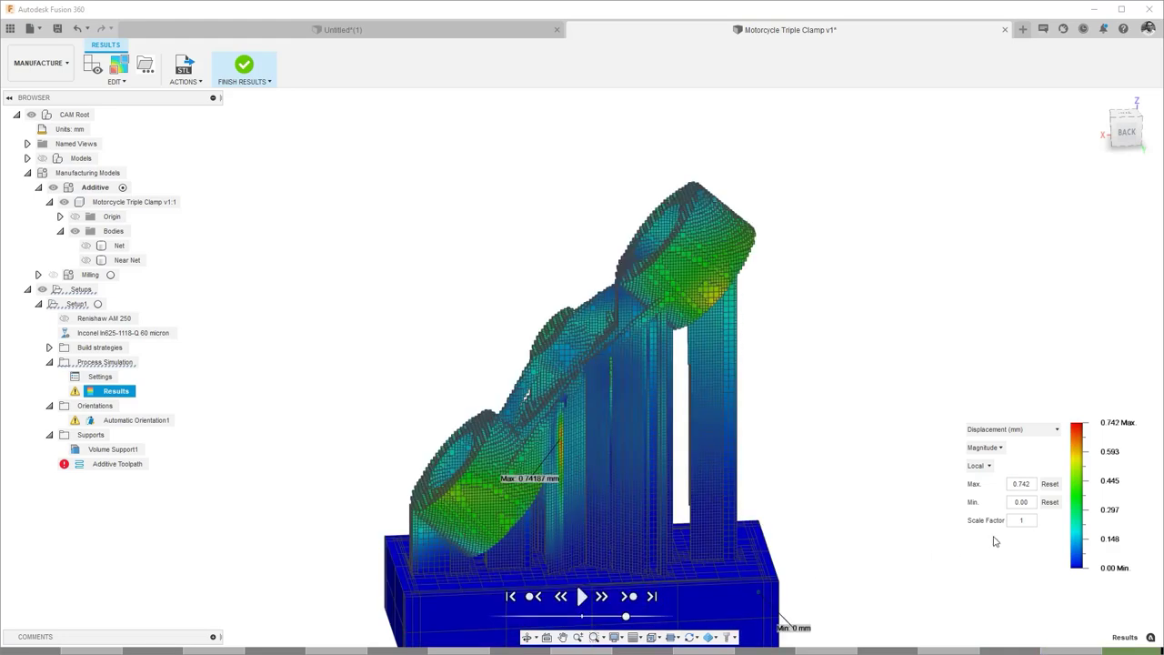
Set the displacement scale factor to 10, inspect the exaggerated distortion, and look up the Export Compensated STL action.
key("Return")
middle_click_drag(796, 563, 455, 564, "shift")
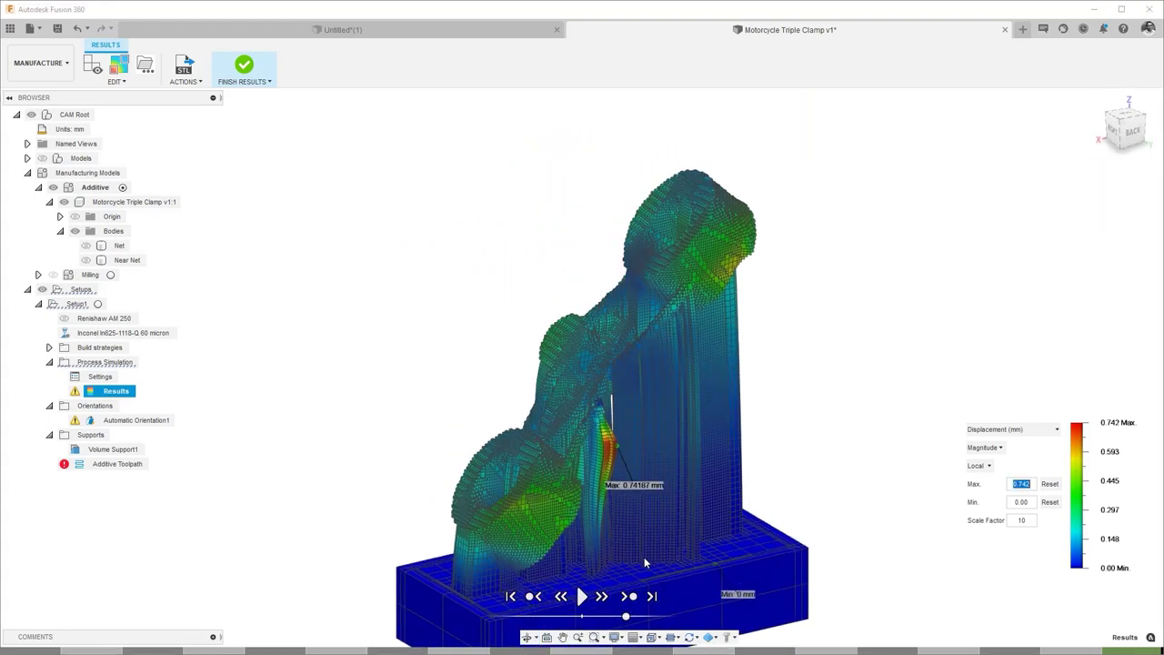
left_click(184, 82)
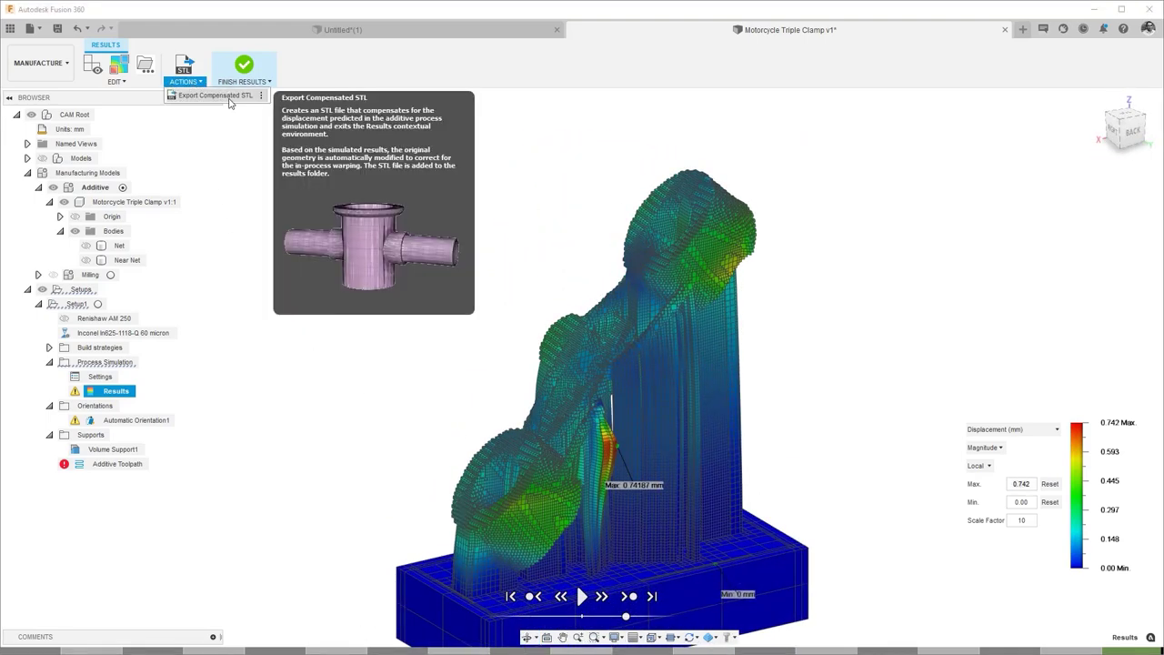
Review the simulation results as Structure Type and as Global Recoater Clearance %, and leave the results view.
left_click(1009, 429)
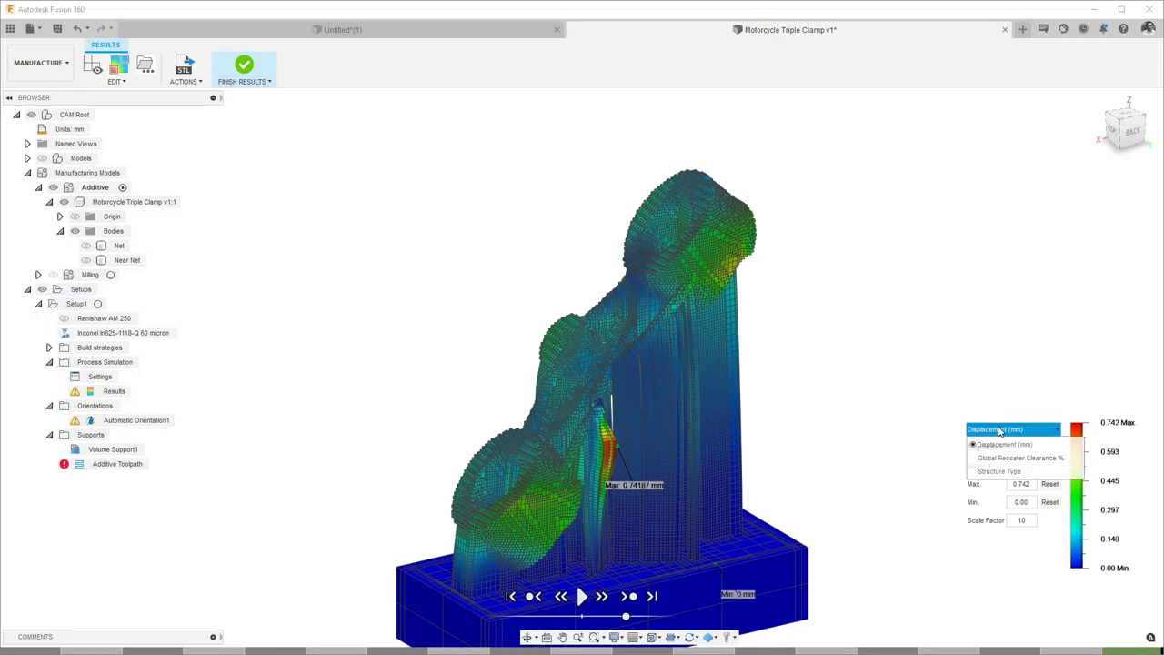
left_click(1016, 470)
middle_click_drag(857, 485, 404, 473, "shift")
left_click(1000, 432)
left_click(1009, 457)
middle_click_drag(854, 500, 743, 493, "shift")
middle_click_drag(599, 503, 567, 439, "shift")
left_click(243, 65)
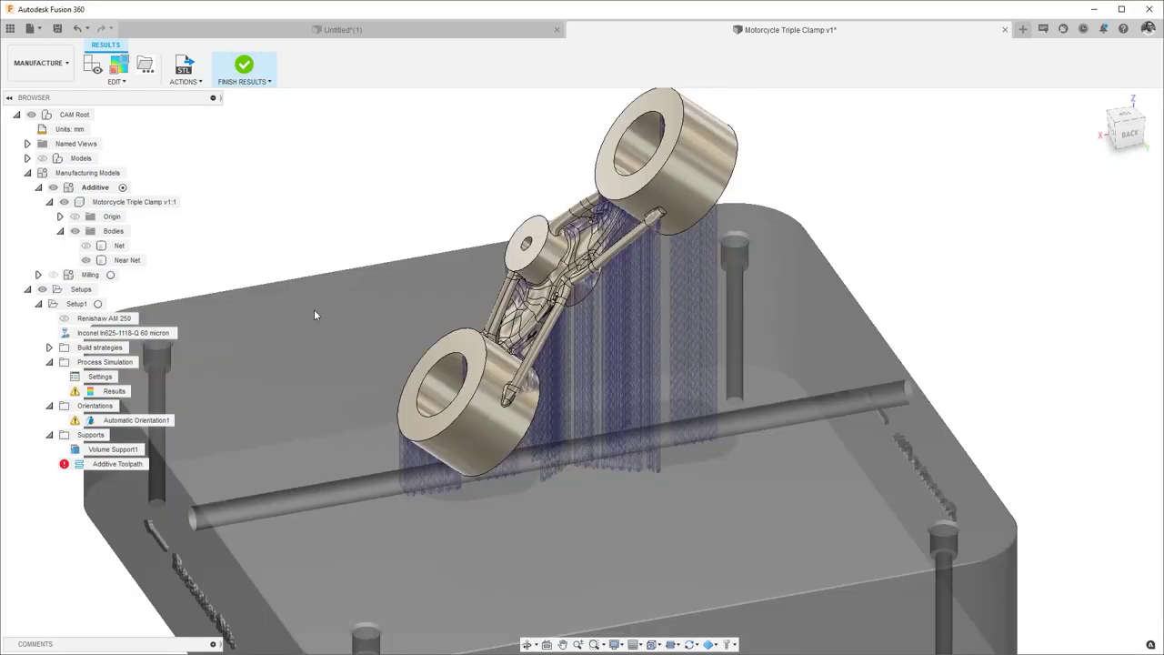
Edit the volume support's critical support angle and regenerate the support for the Near Net body.
middle_click_drag(314, 308, 452, 257, "shift")
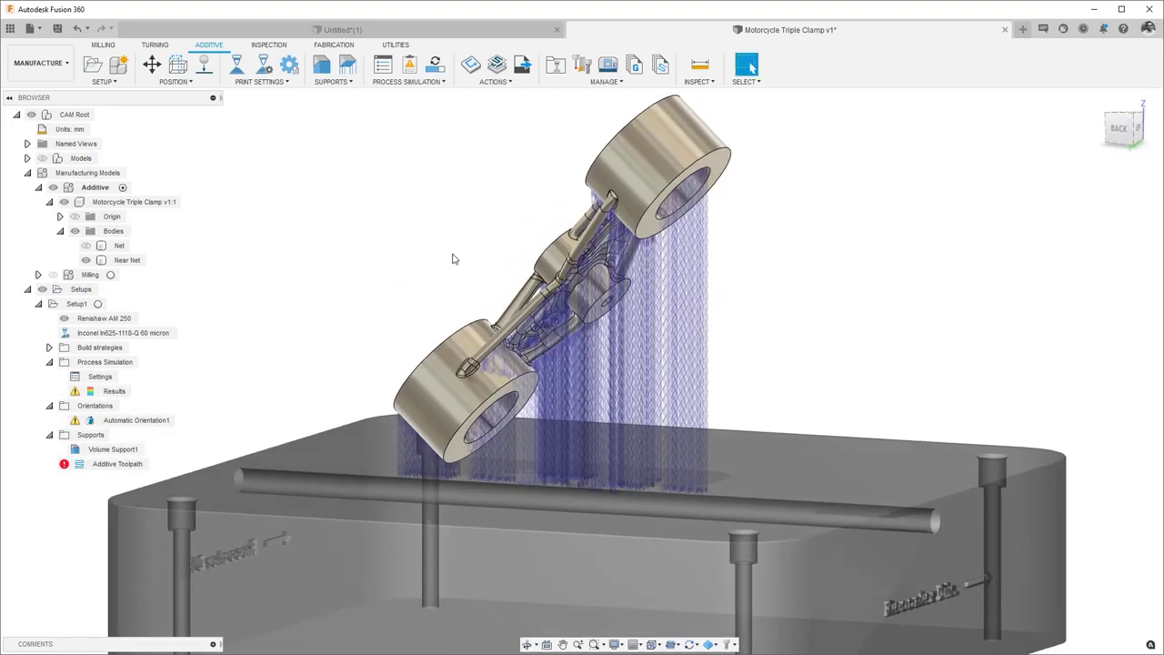
left_click(642, 185)
middle_click_drag(582, 454, 543, 422, "shift")
left_click(543, 425)
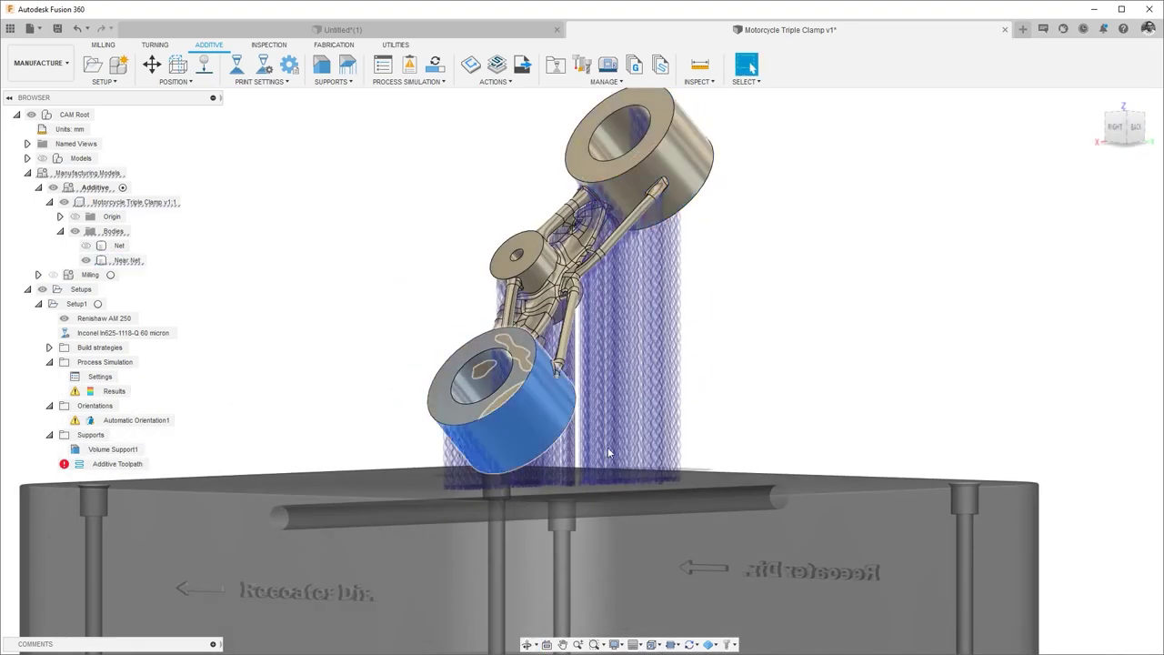
right_click(112, 449)
left_click(150, 461)
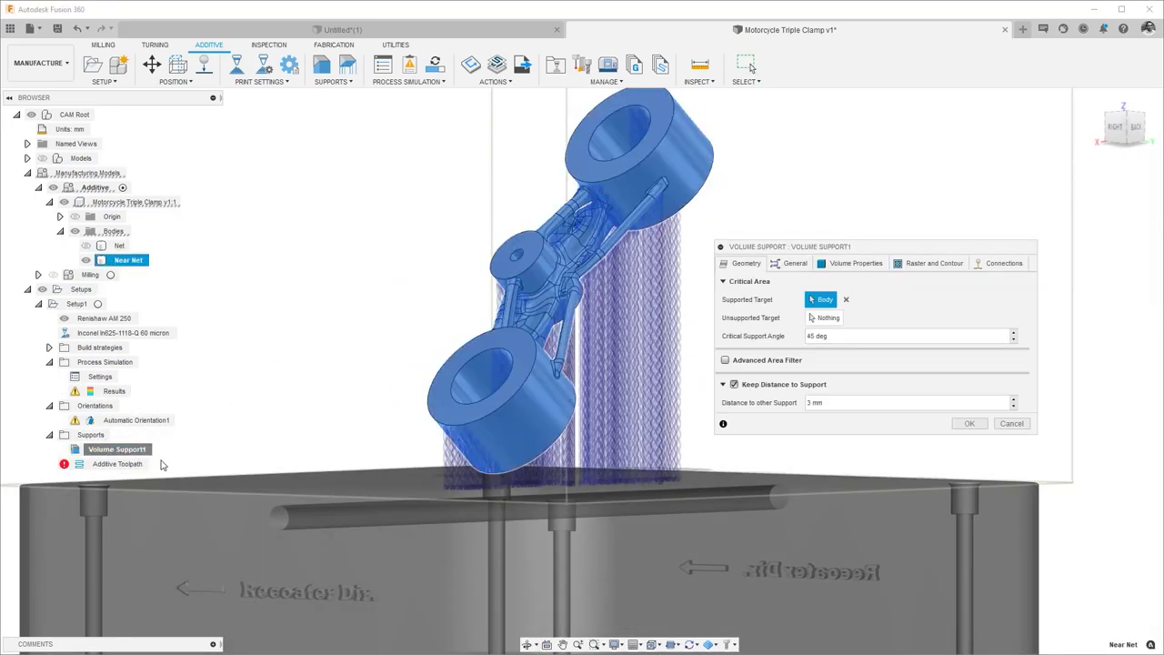
left_click_drag(811, 336, 798, 336)
left_click(967, 425)
mouse_move(841, 378)
middle_mouse_down("shift")
mouse_move(712, 361)
mouse_move(823, 367)
middle_mouse_up("shift")
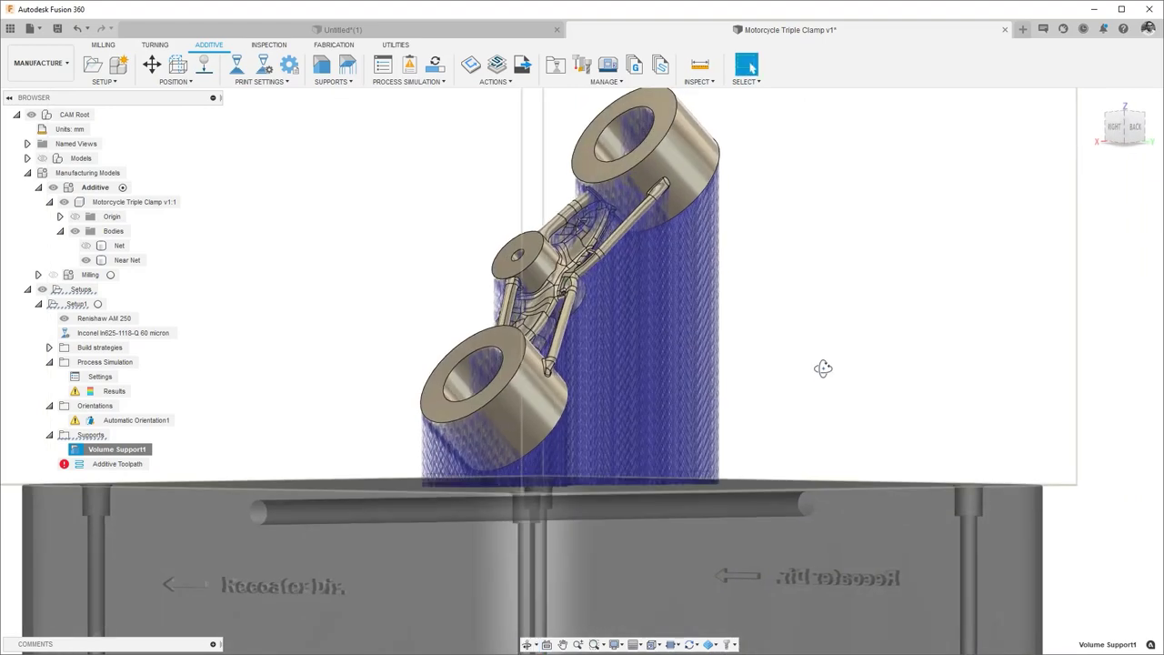
left_click(407, 81)
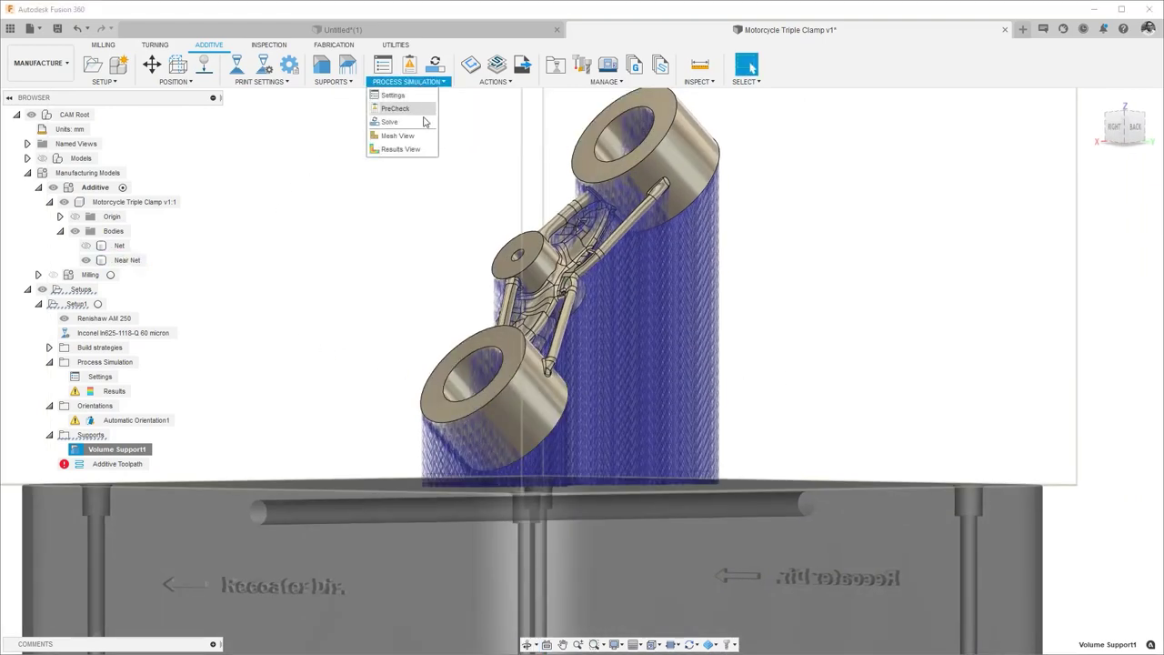
left_click(362, 216)
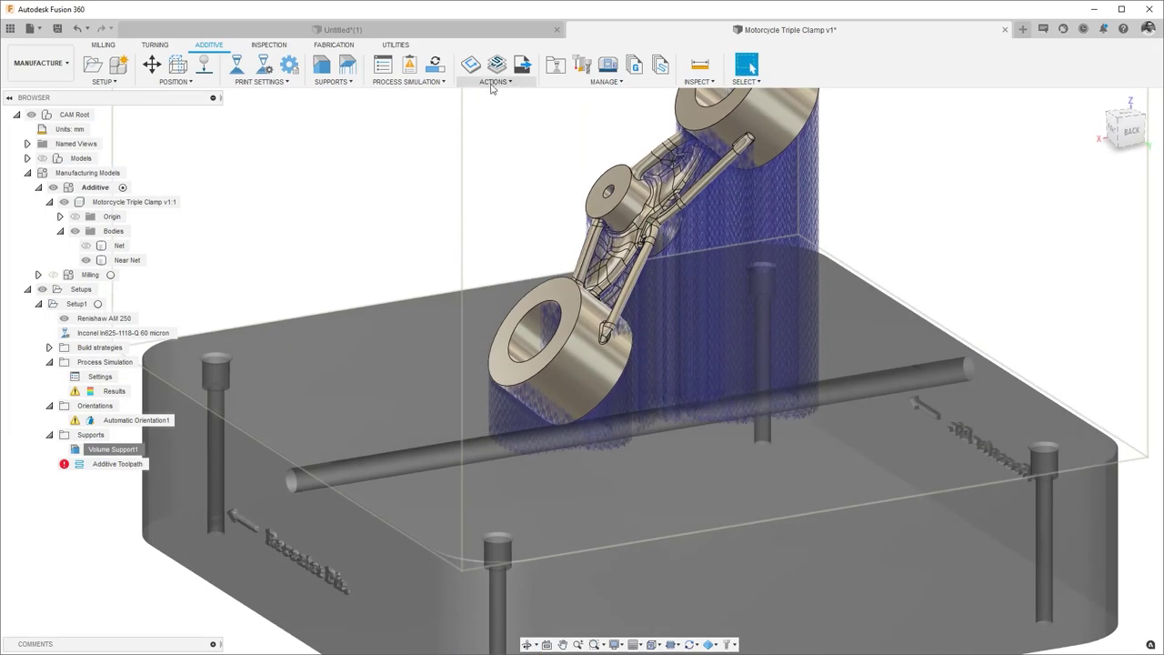
left_click(492, 82)
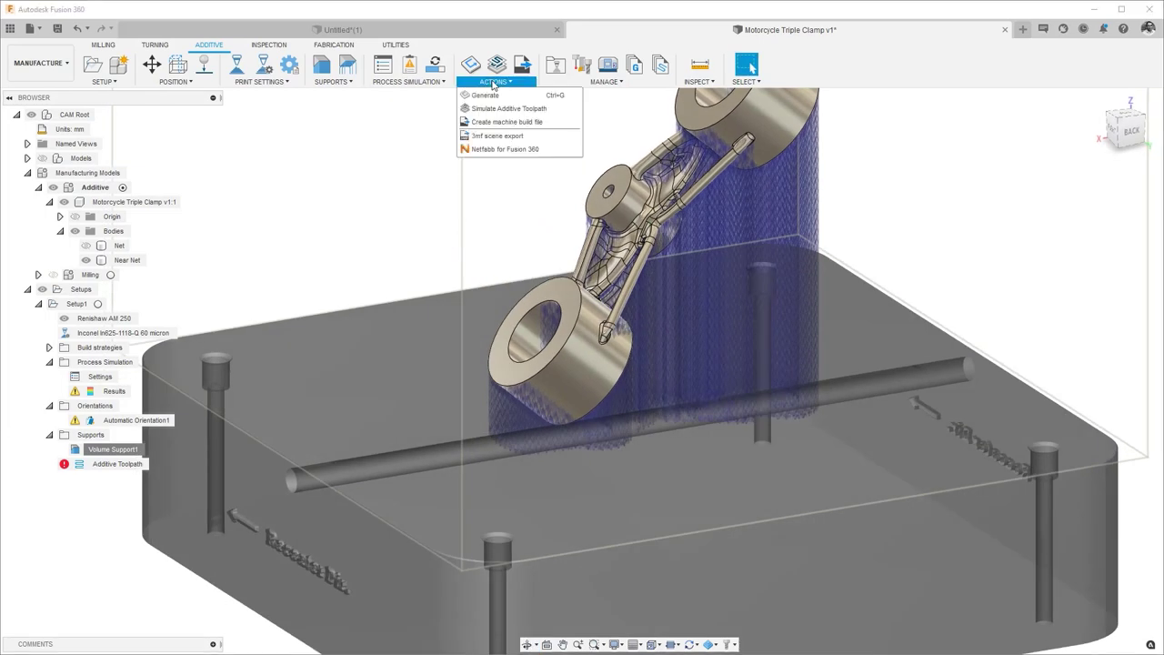
Generate the additive toolpath and start its layer simulation.
left_click(127, 465)
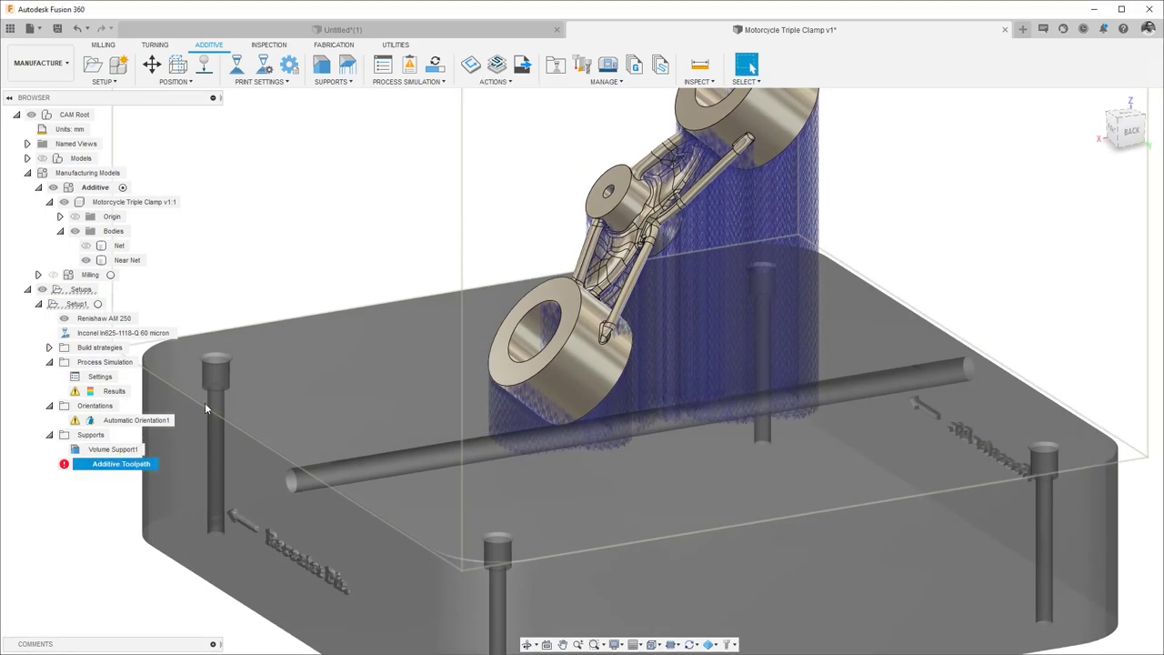
right_click(128, 464)
left_click(171, 485)
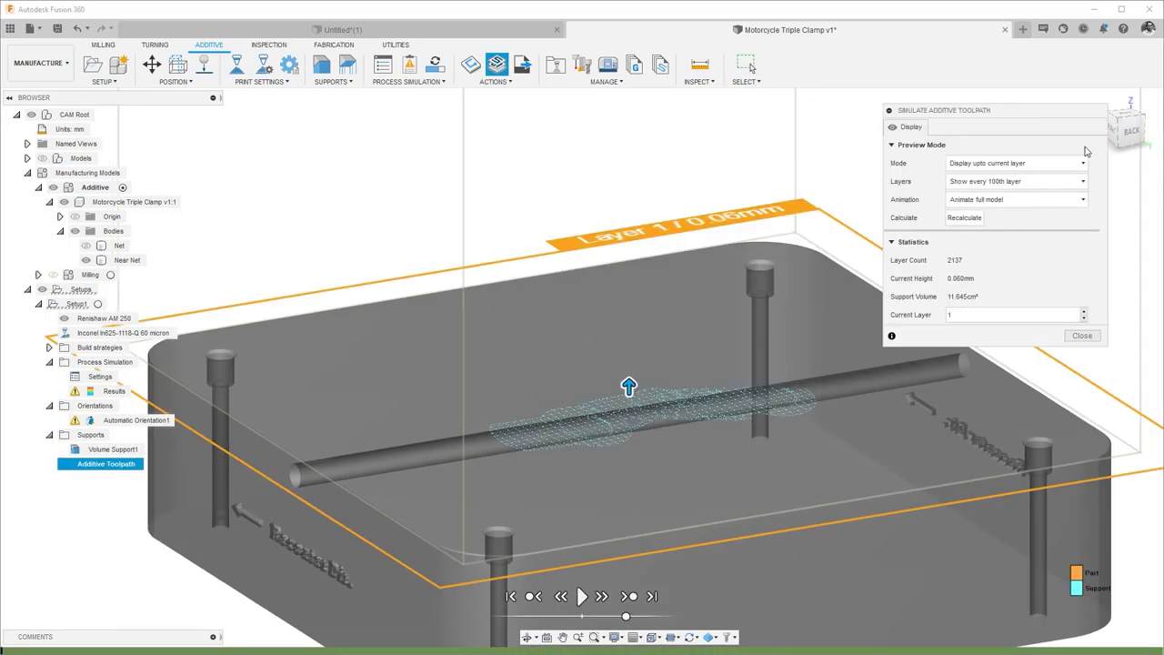
Hide the Renishaw AM 250 machine, play the toolpath simulation from above, and advance the current layer to 1667.
left_click(1125, 115)
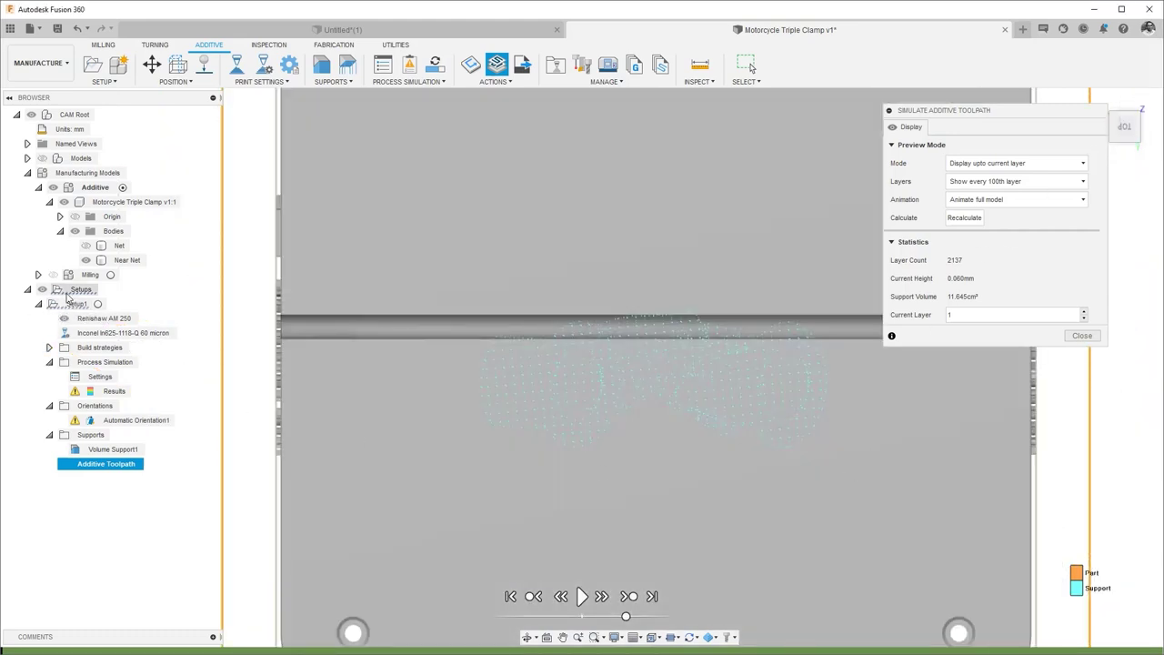
left_click(432, 377)
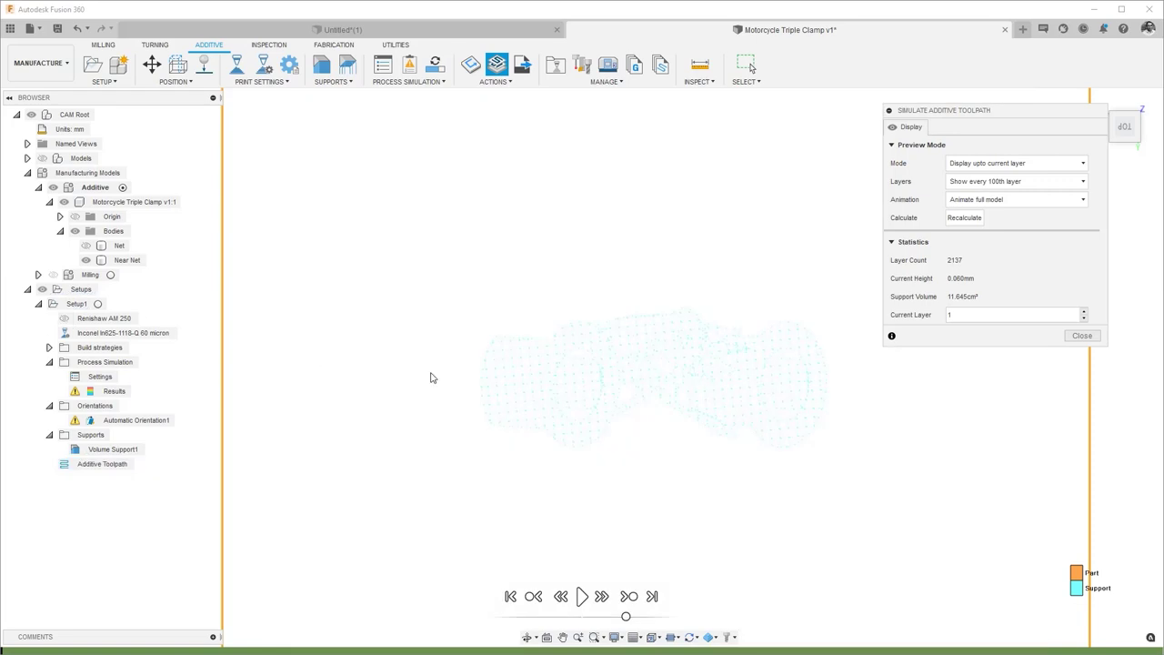
left_click(582, 596)
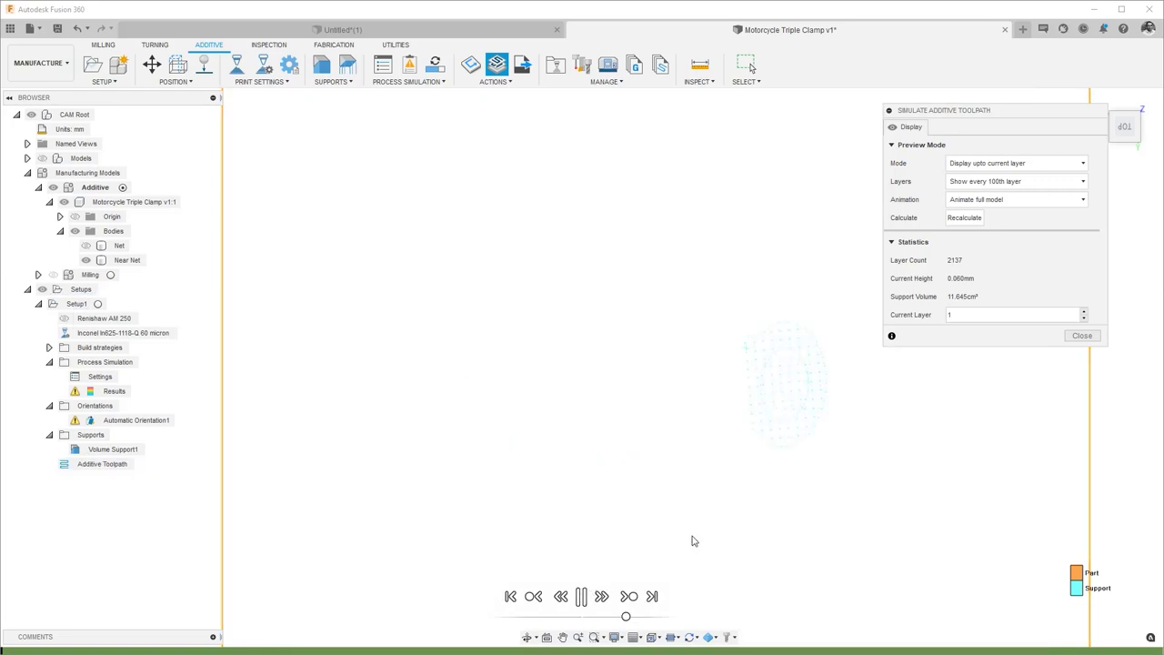
left_click(582, 596)
middle_click_drag(789, 494, 790, 449, "shift")
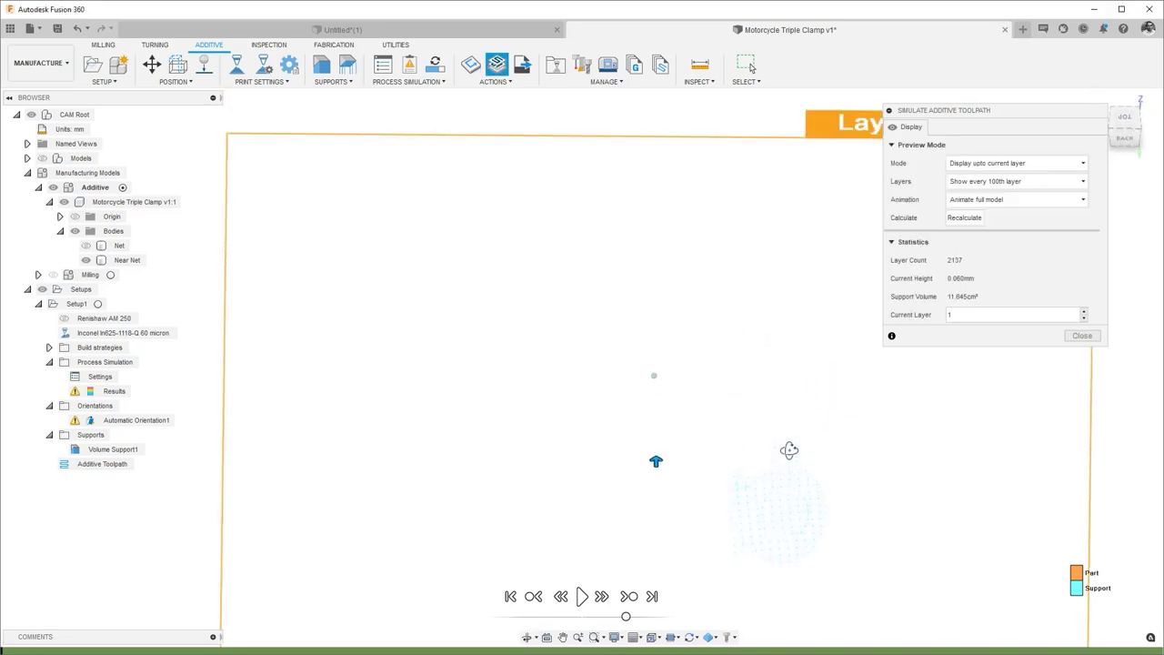
left_click_drag(658, 436, 659, 267)
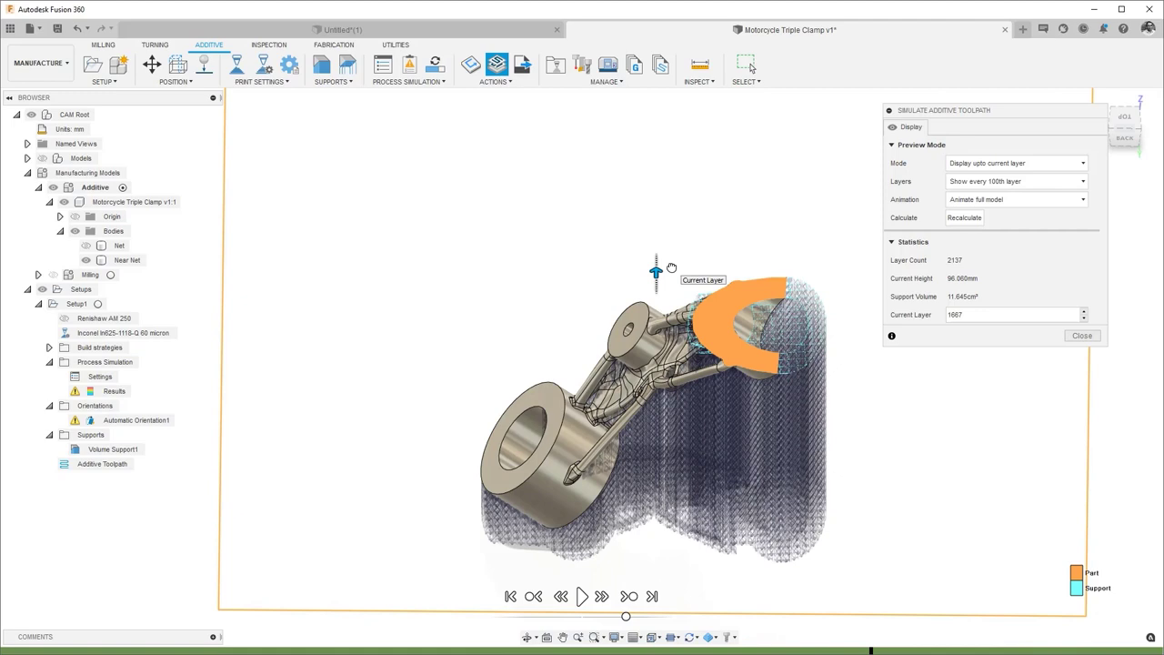
Display the current layer only and examine its hatch lines, part contours and support scan paths up close.
left_click(1033, 163)
left_click(1023, 195)
key("Down")
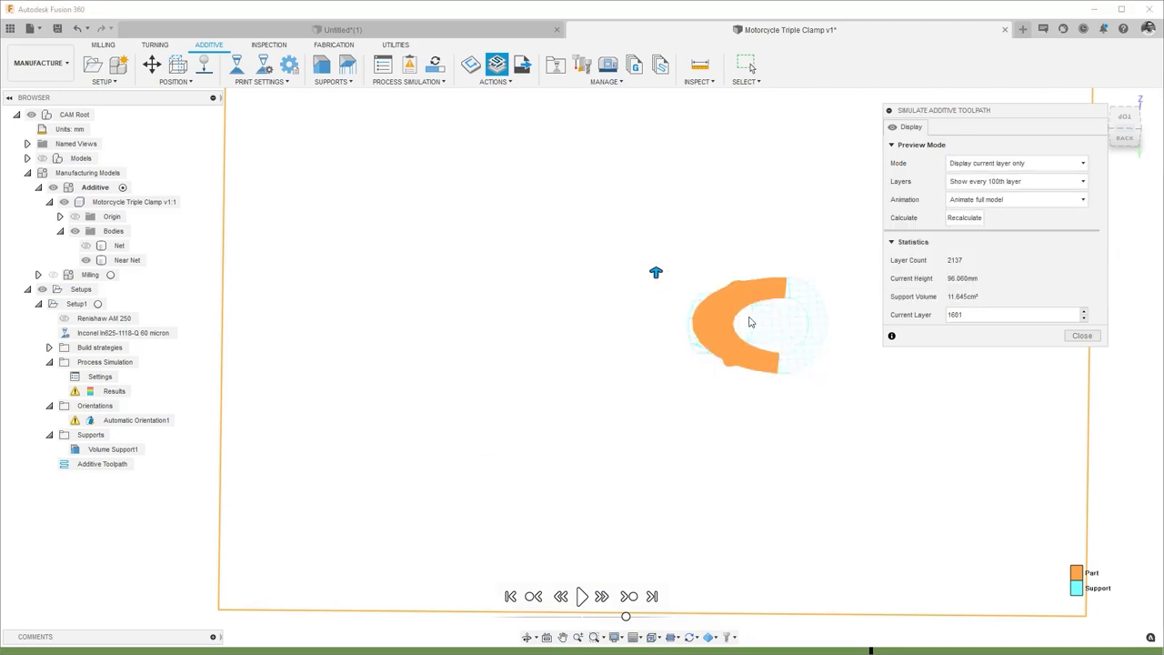
scroll(755, 299, "up", 10)
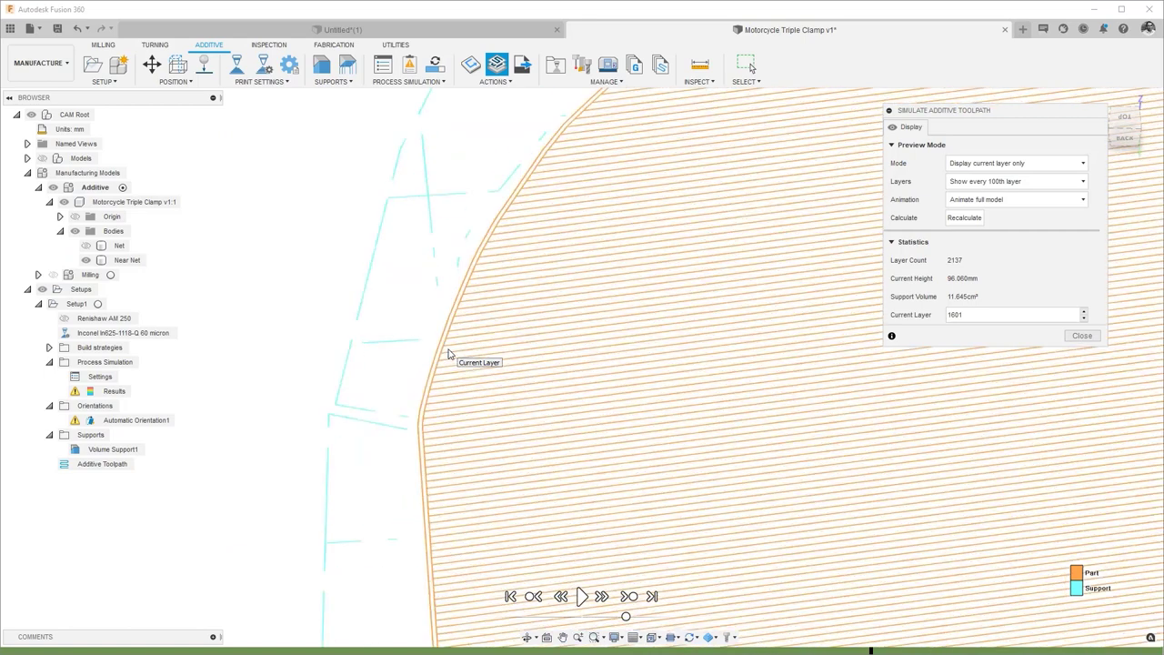
scroll(449, 354, "up", 5)
scroll(497, 400, "down", 8)
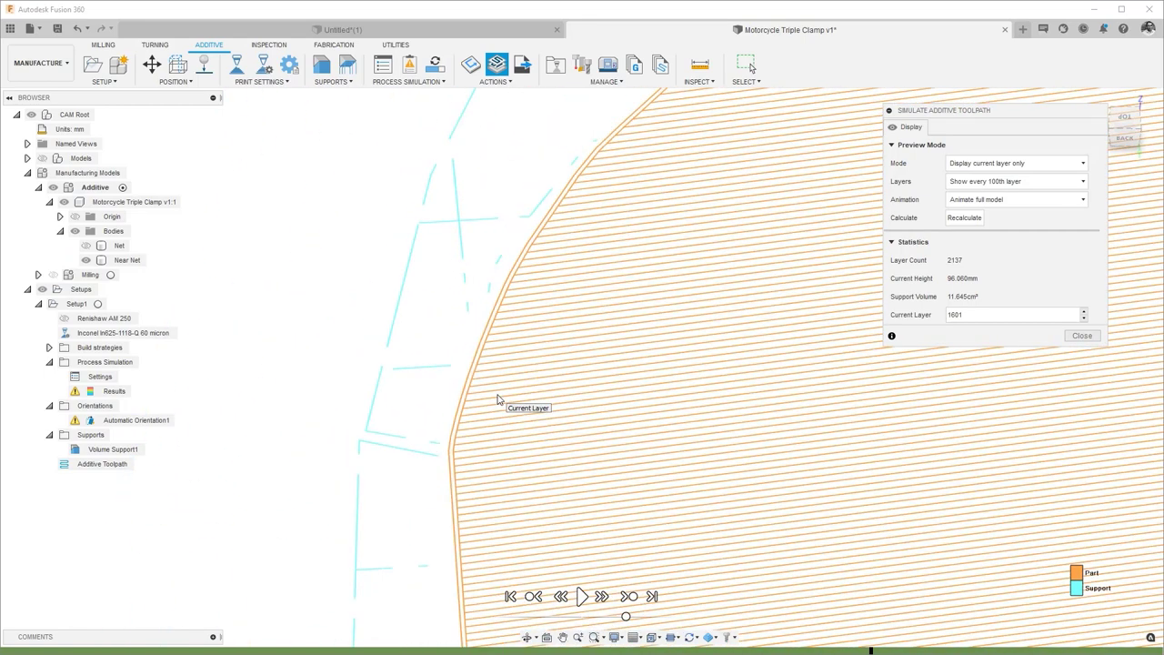
middle_click_drag(573, 399, 338, 362)
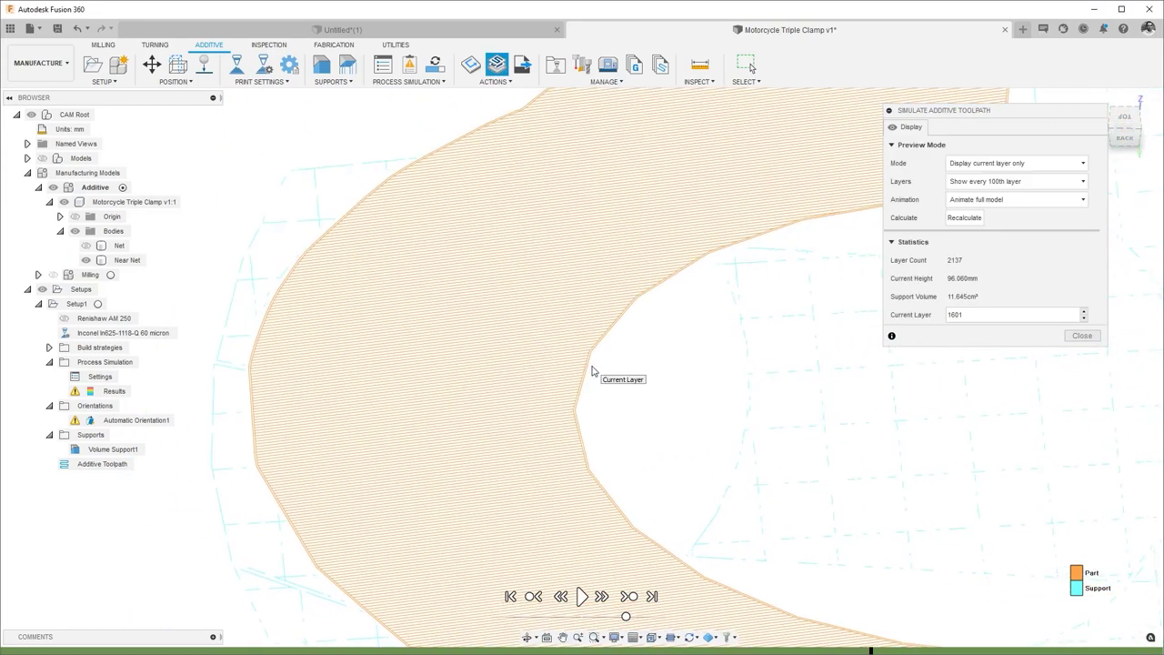
Check the exporter choices for creating a machine build file, including MTT File, and cancel the creation.
left_click(496, 82)
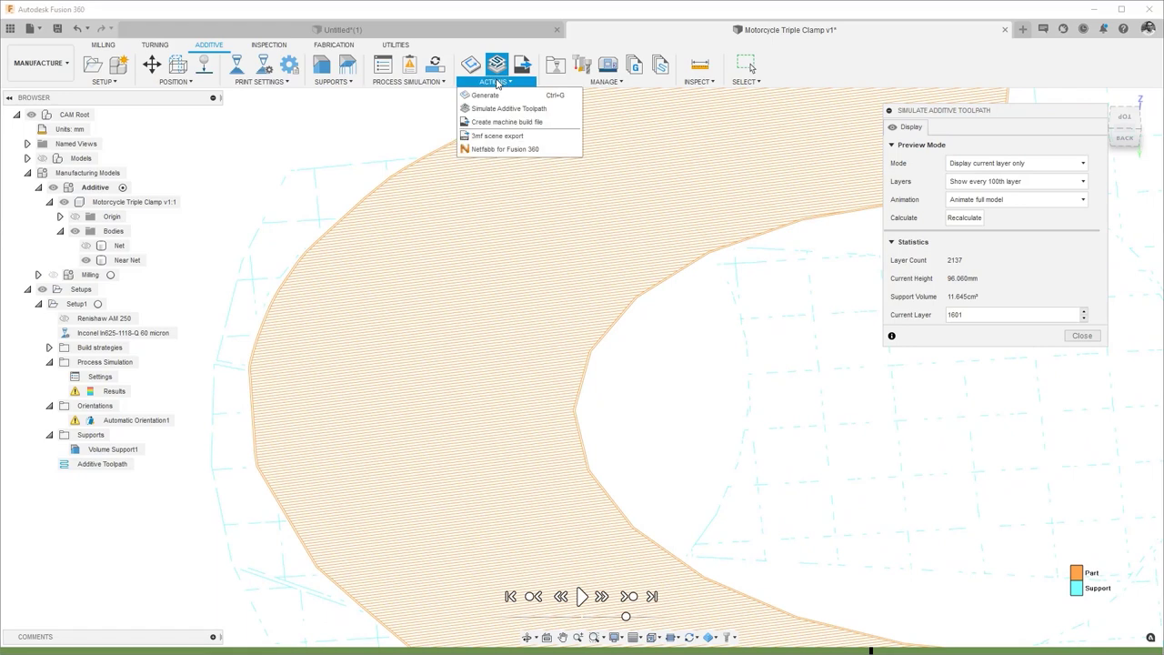
left_click(506, 122)
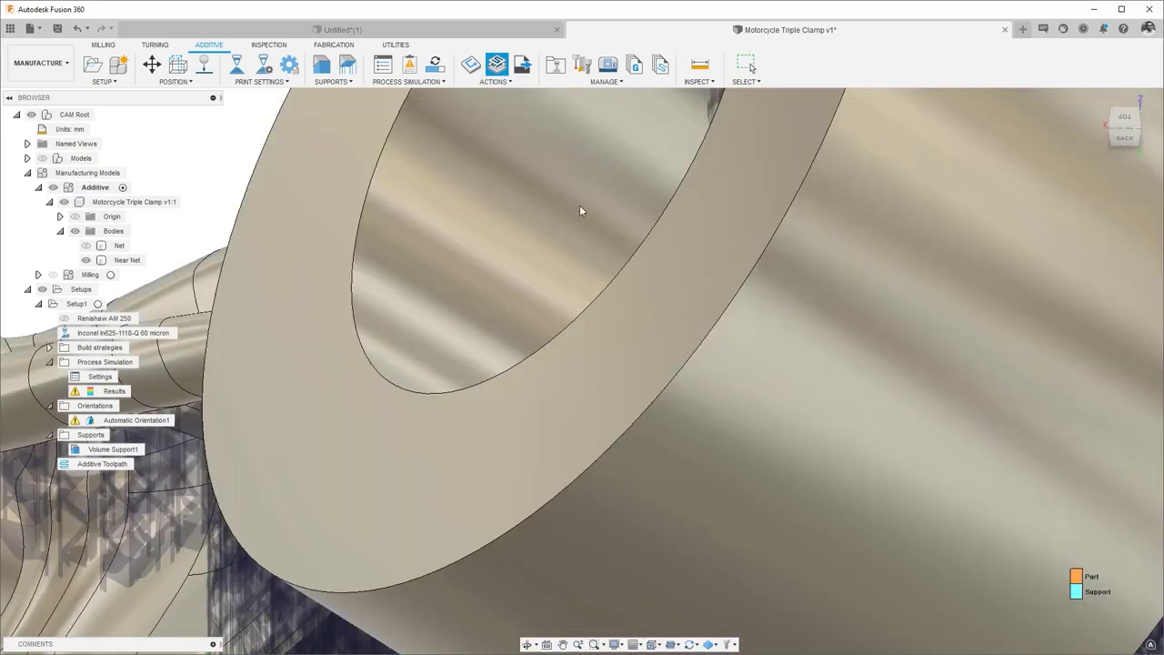
left_click(1098, 100)
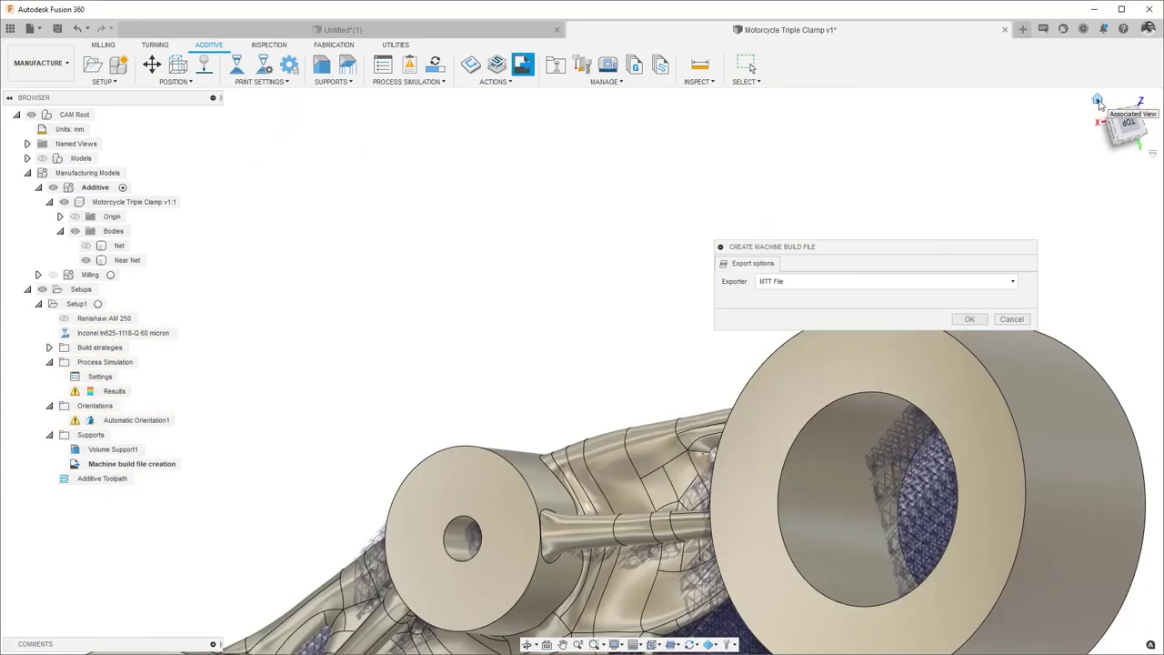
left_click(887, 282)
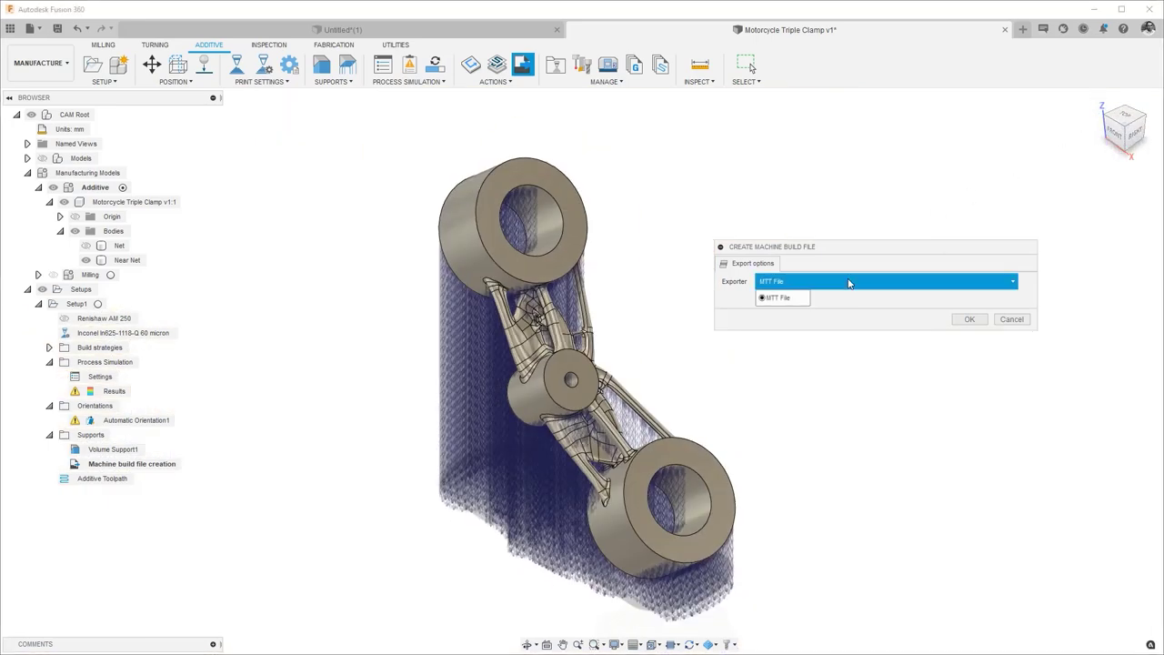
left_click(1011, 319)
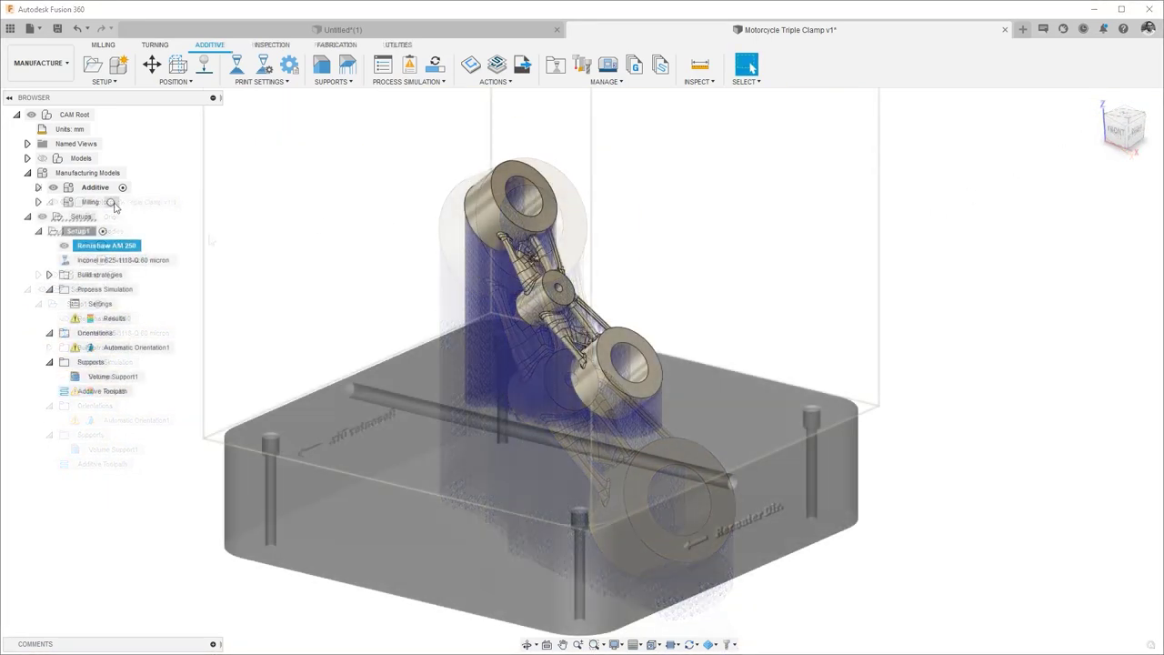
Activate the Milling manufacturing model.
left_click(112, 202)
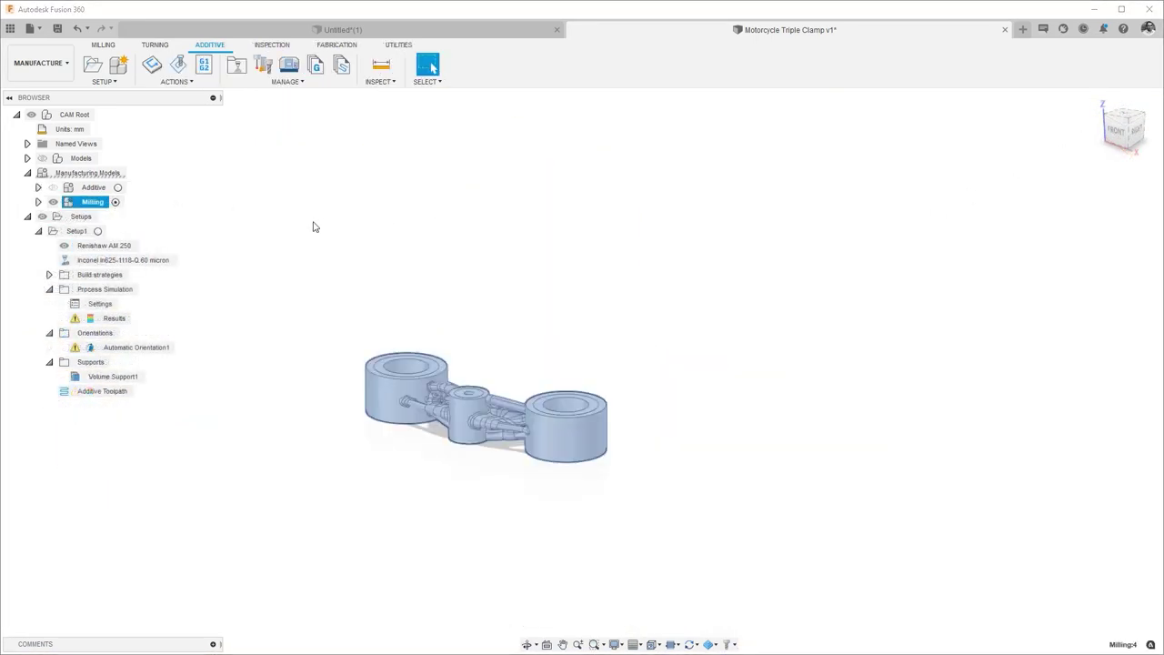
Create a new setup with the Milling operation type and only the Net body of the Milling manufacturing model as its model.
left_click(358, 243)
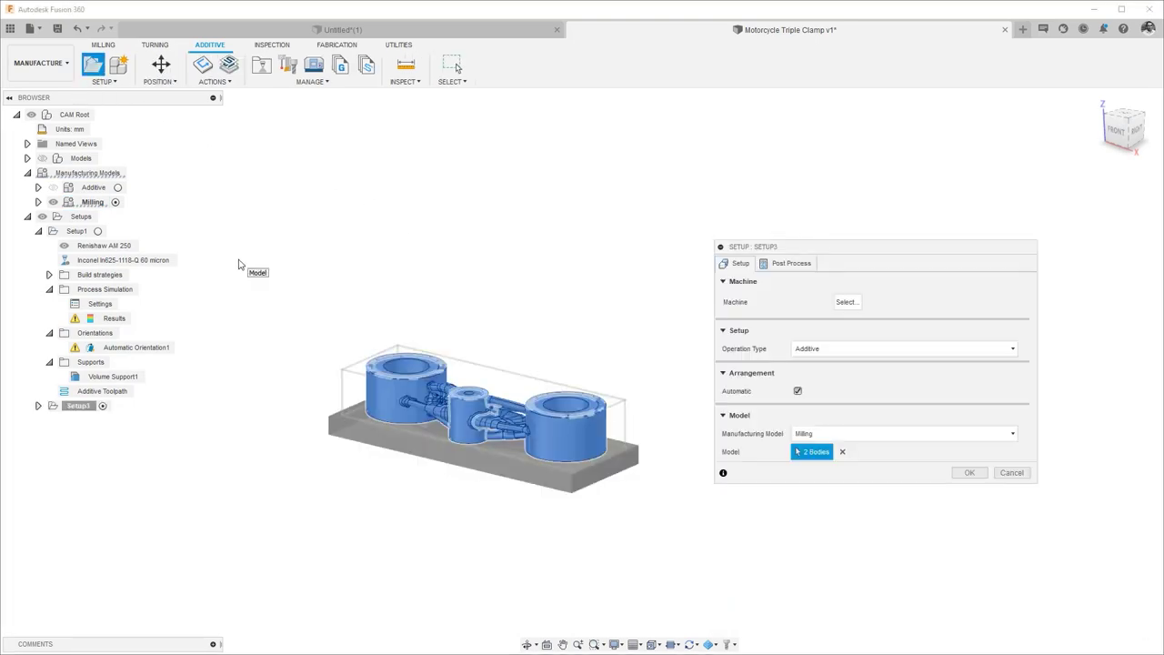
left_click(842, 452)
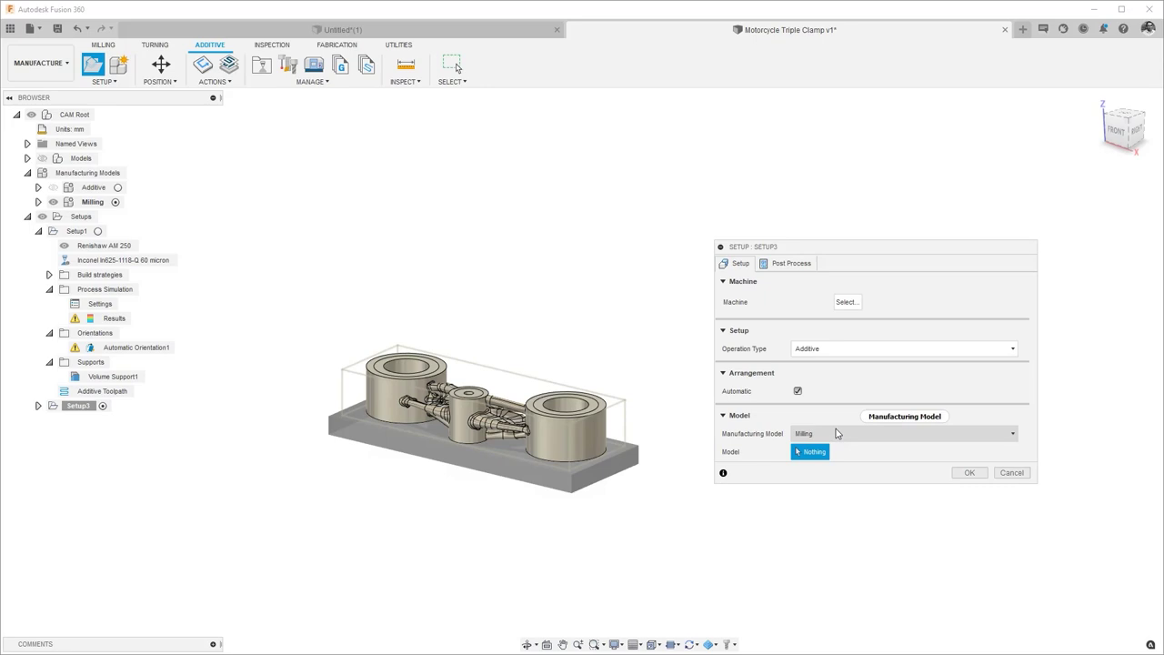
left_click(834, 349)
left_click(835, 376)
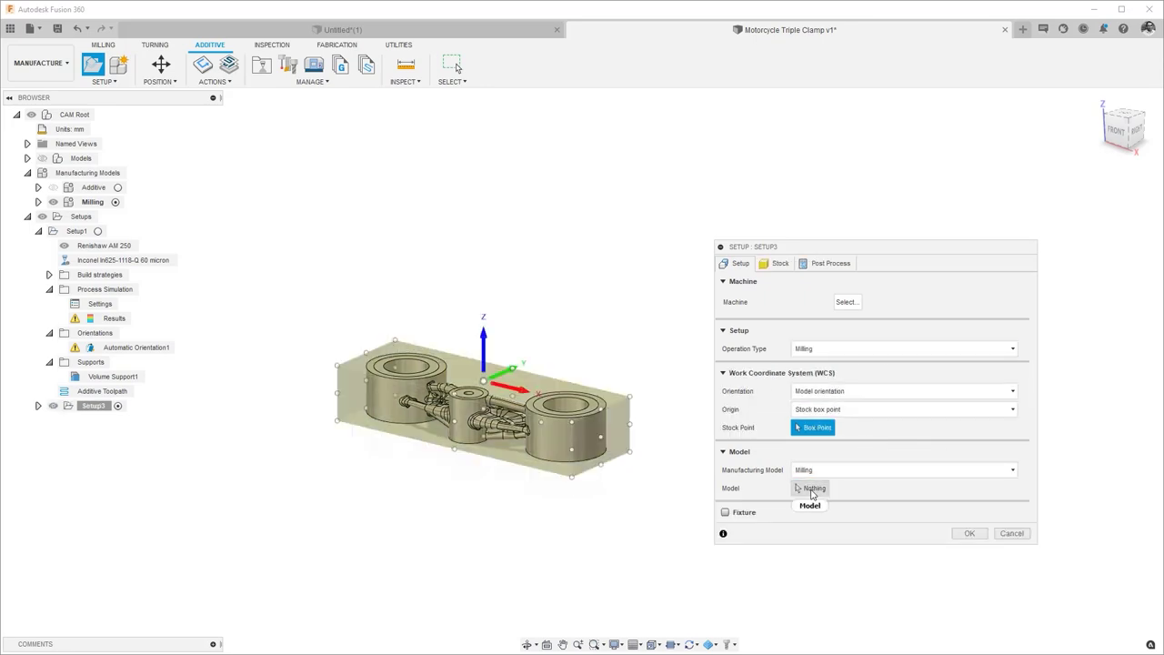
left_click(38, 202)
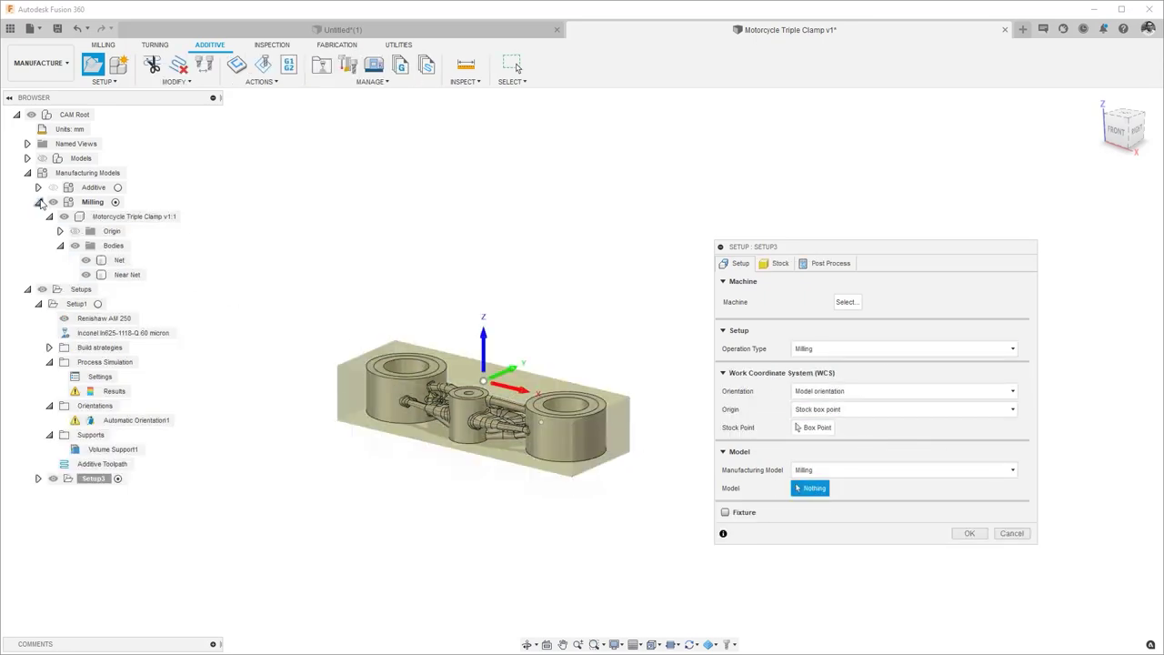
left_click(118, 260)
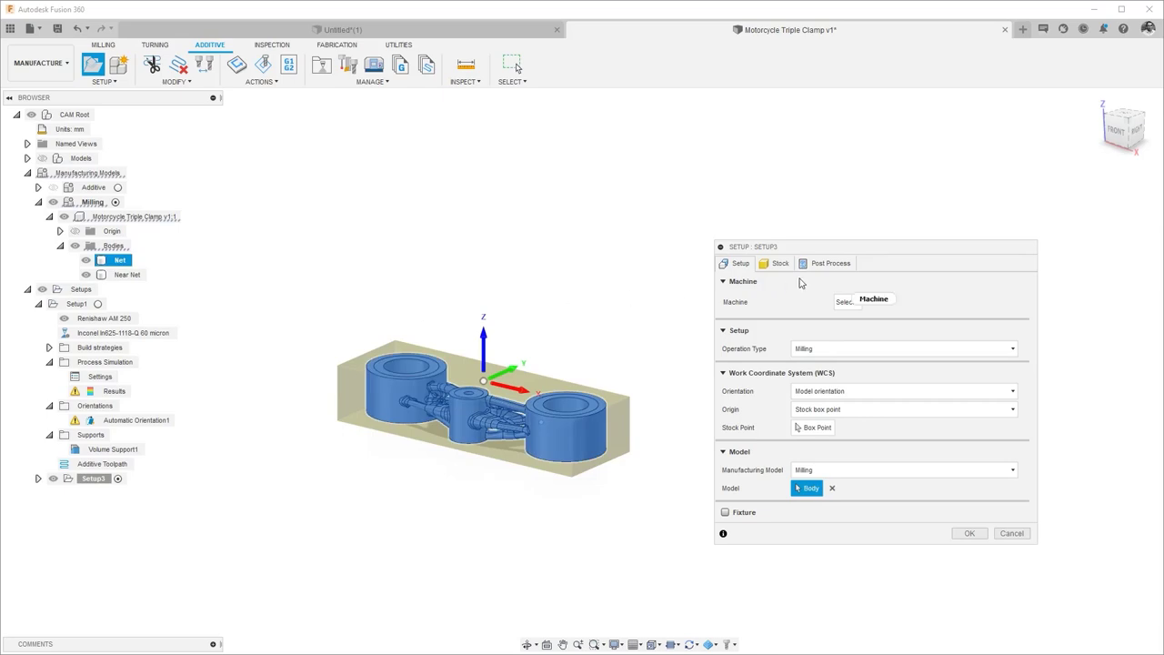
Define the milling setup's stock from solid using the Near Net body and finish the setup.
left_click(780, 263)
left_click(878, 300)
left_click(878, 408)
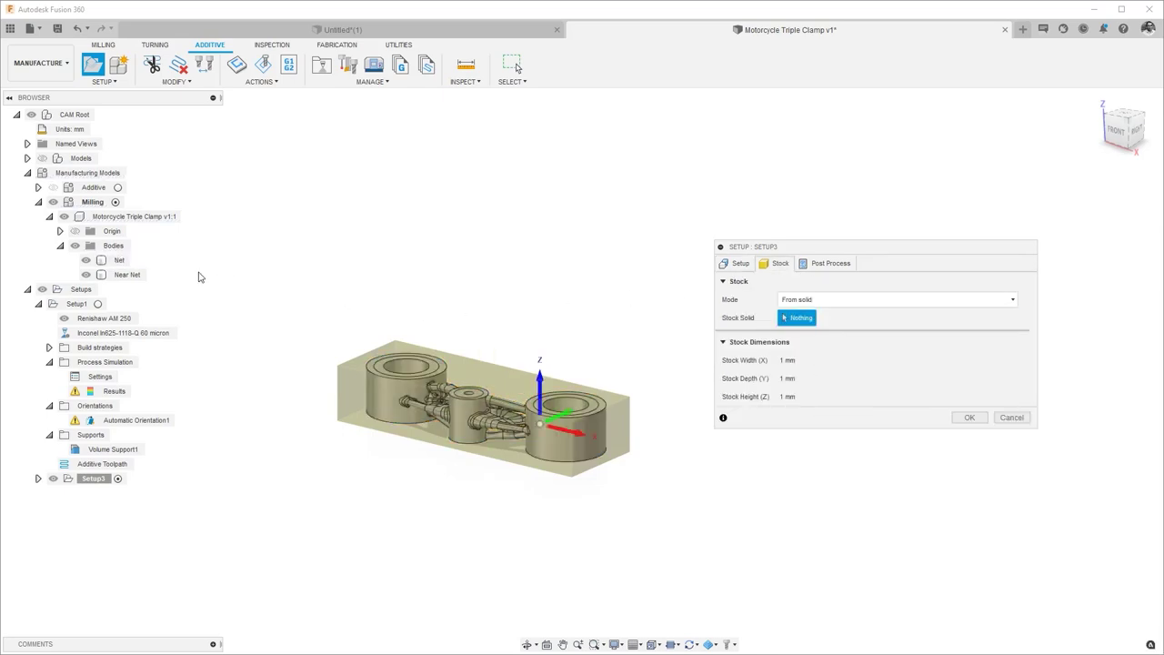
left_click(127, 274)
left_click(965, 416)
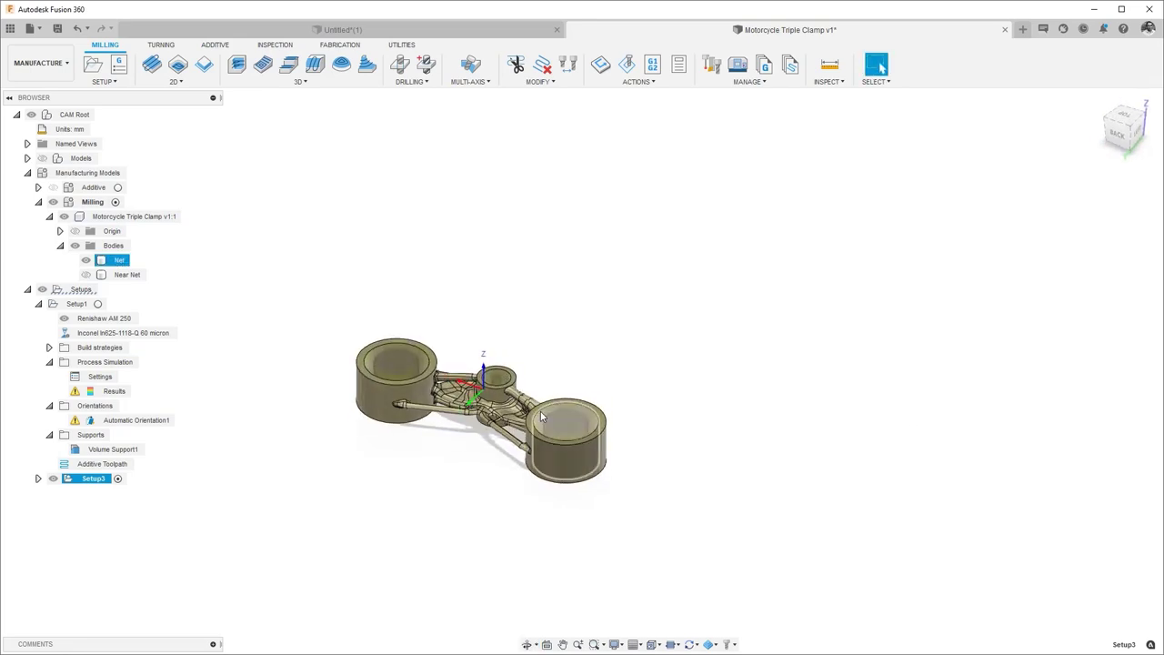
Generate drilling operations with Hole Recognition, keeping Spotdrill & Drill Hole for both hole groups and the Metric - Titanium tool library.
left_click(38, 304)
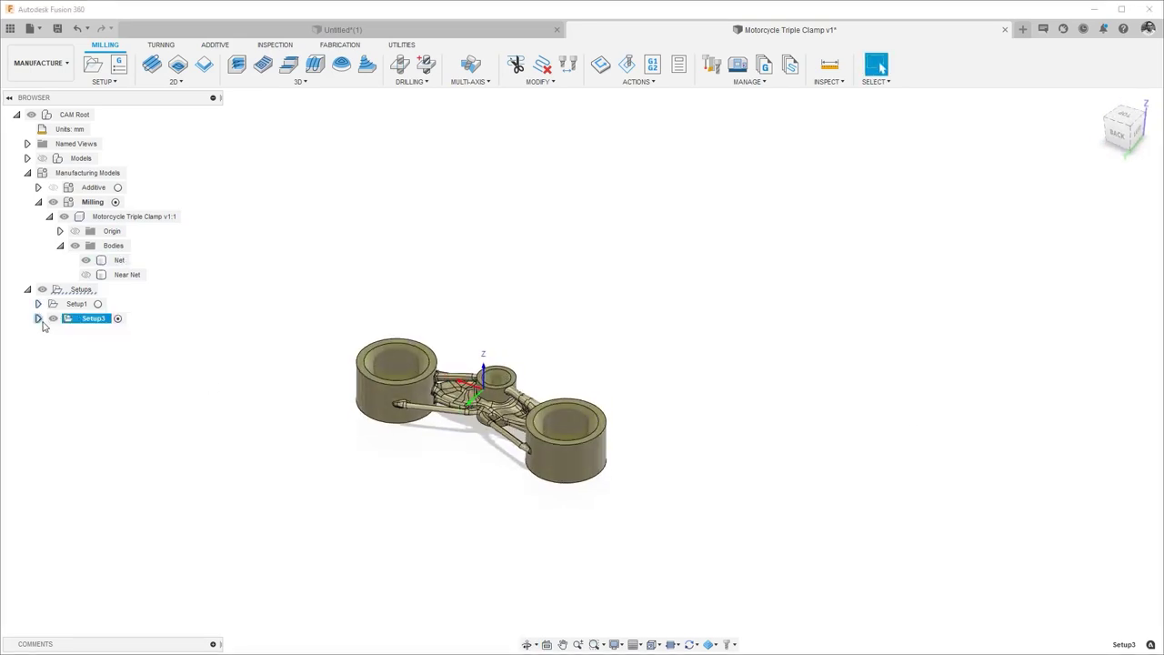
left_click(410, 81)
left_click(427, 107)
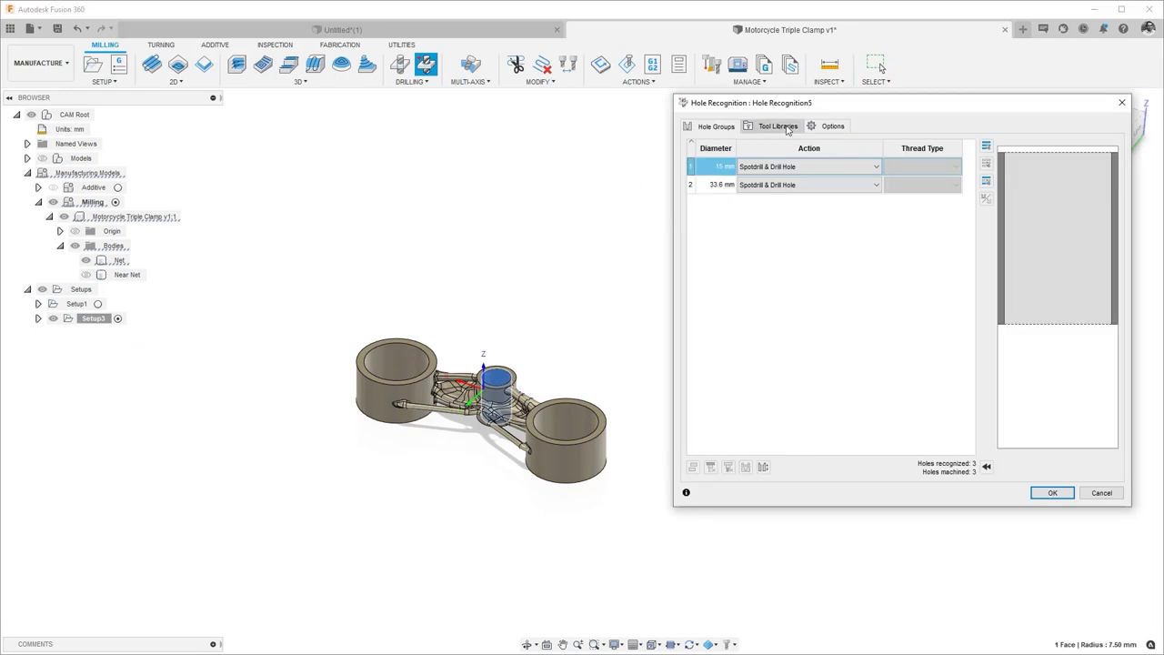
left_click(787, 128)
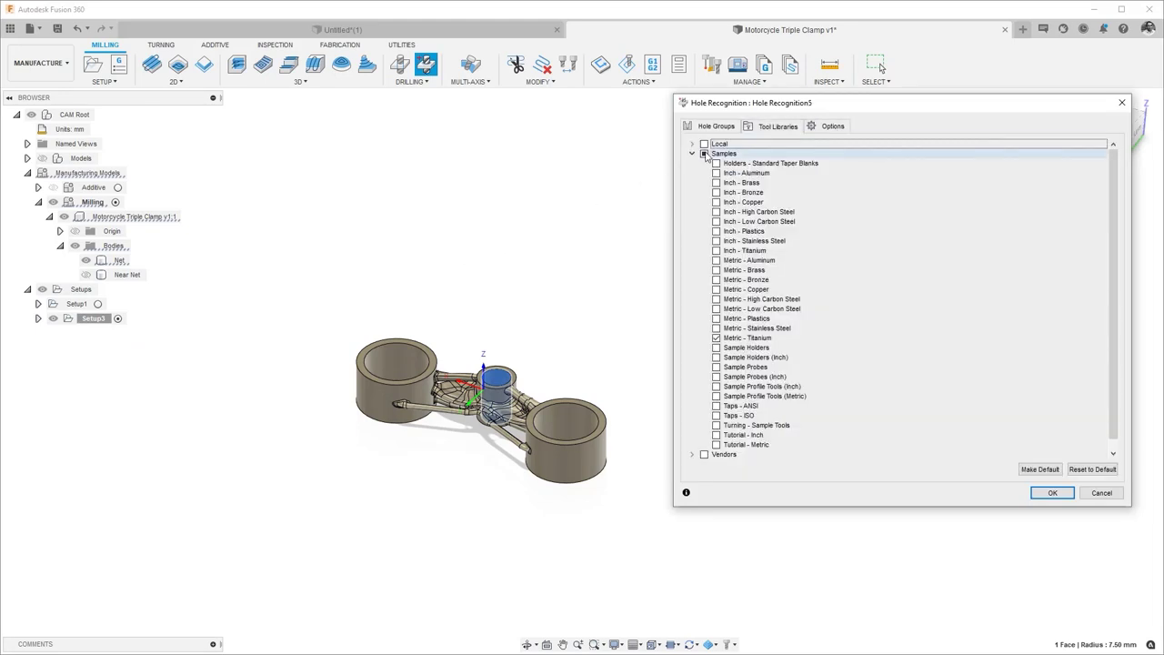
left_click(829, 127)
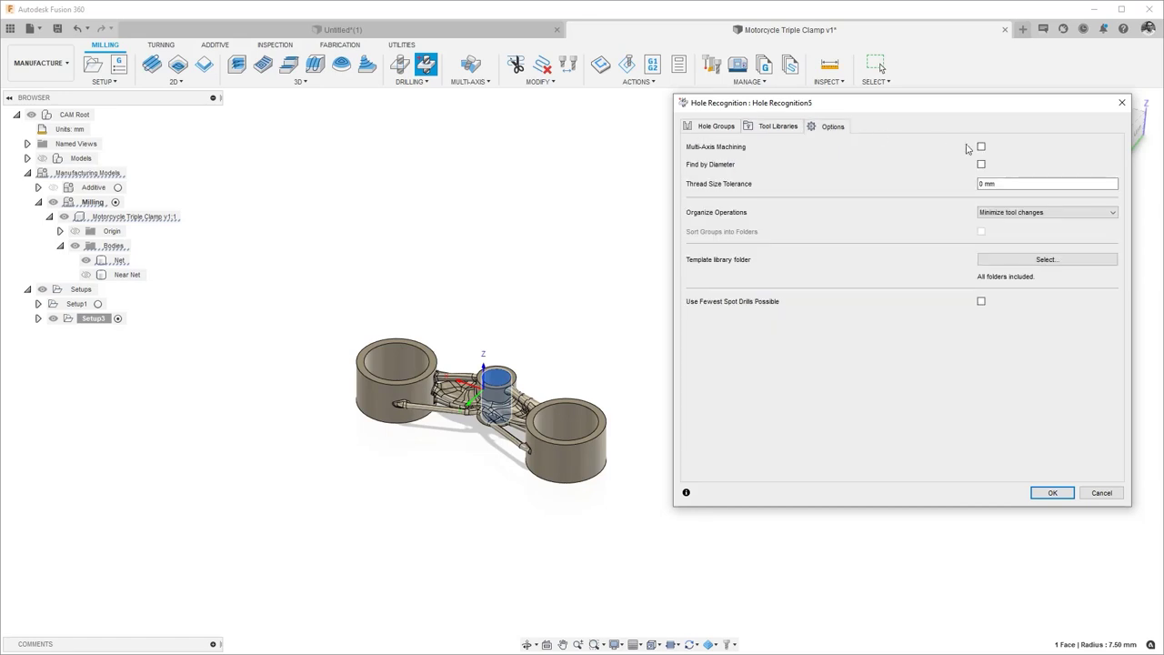
left_click(1052, 491)
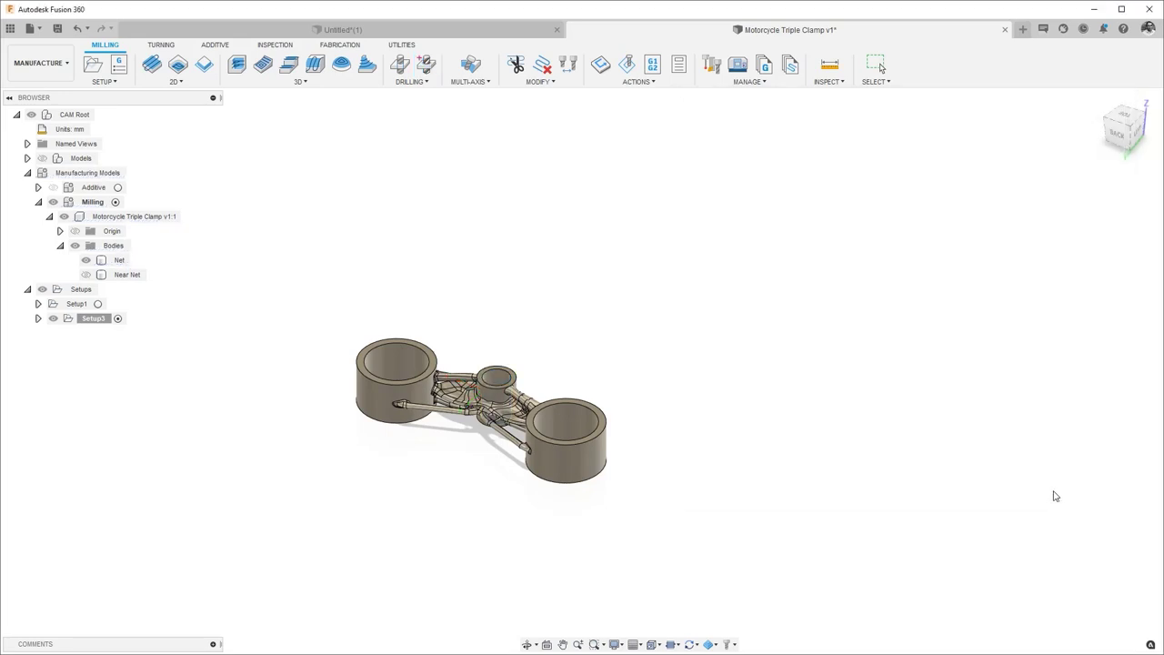
Bring up the commands available for the new milling setup.
right_click(102, 323)
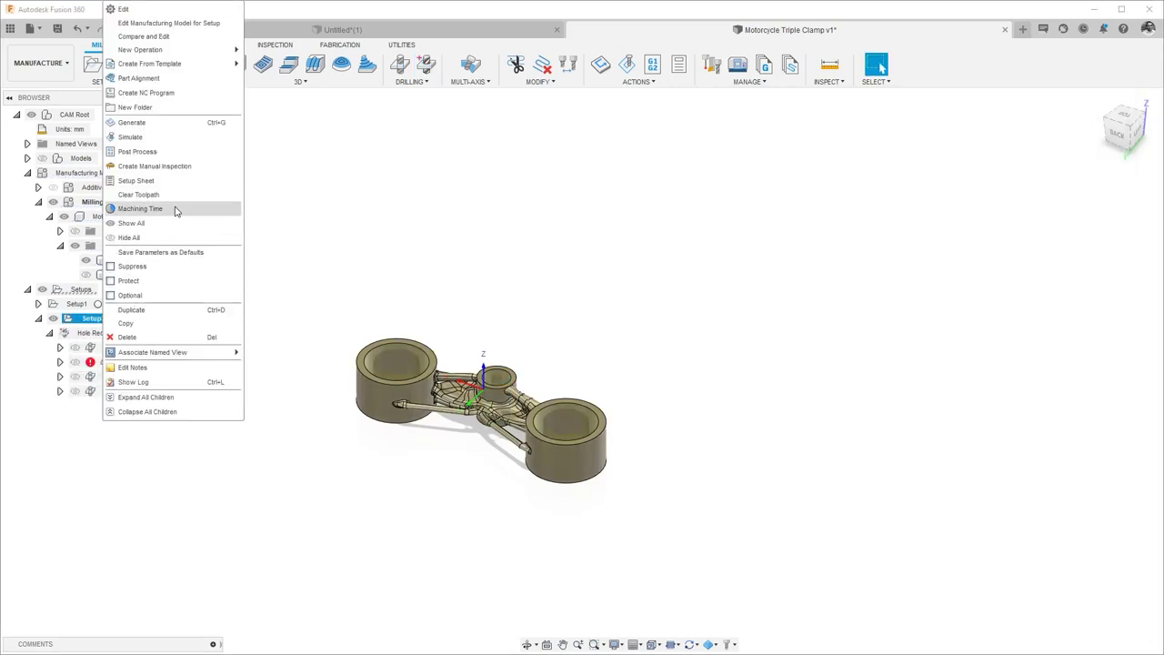